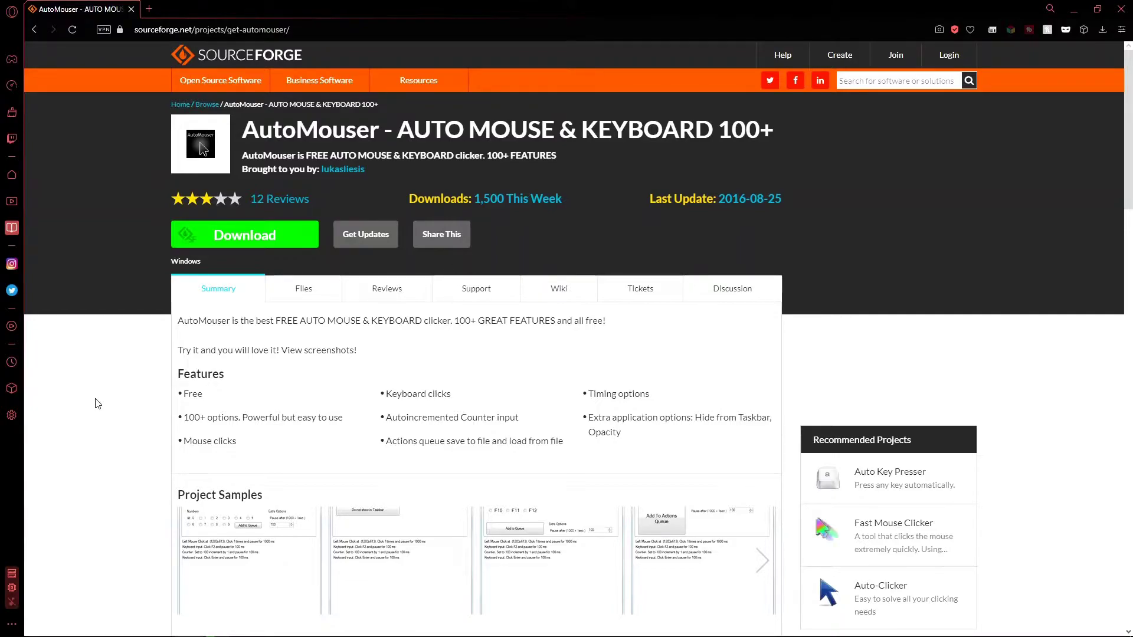
Launch AutoMouser v5.1.exe from the Documents folder, allowing it past the unverified-publisher warning.
{"action": "key", "text": "alt+Tab"}
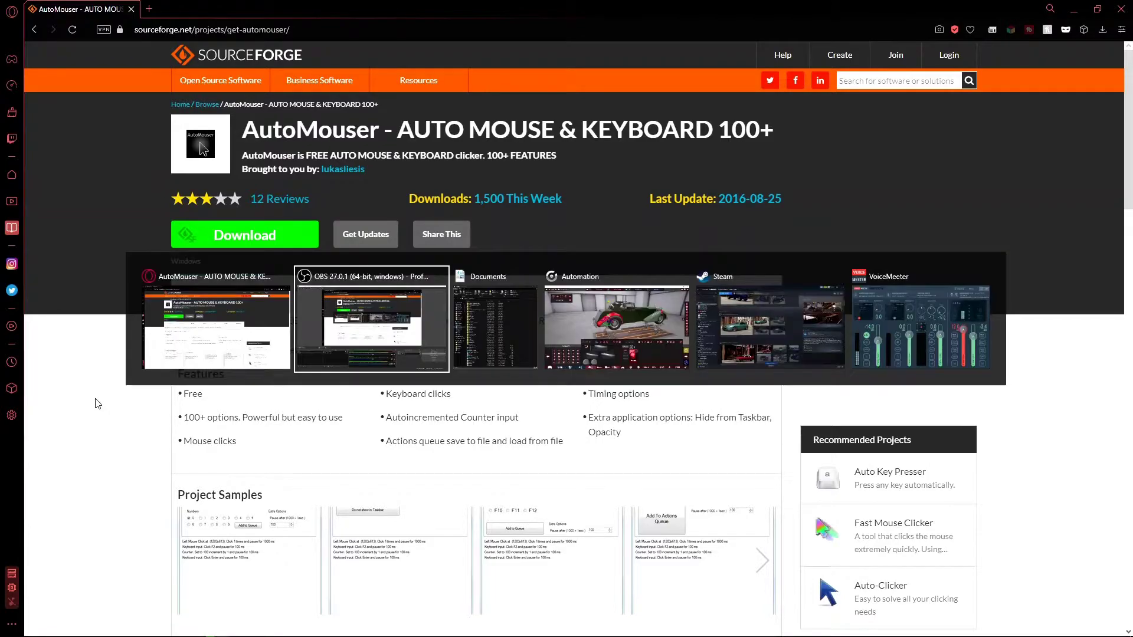
{"action": "left_click", "coordinate": [519, 334]}
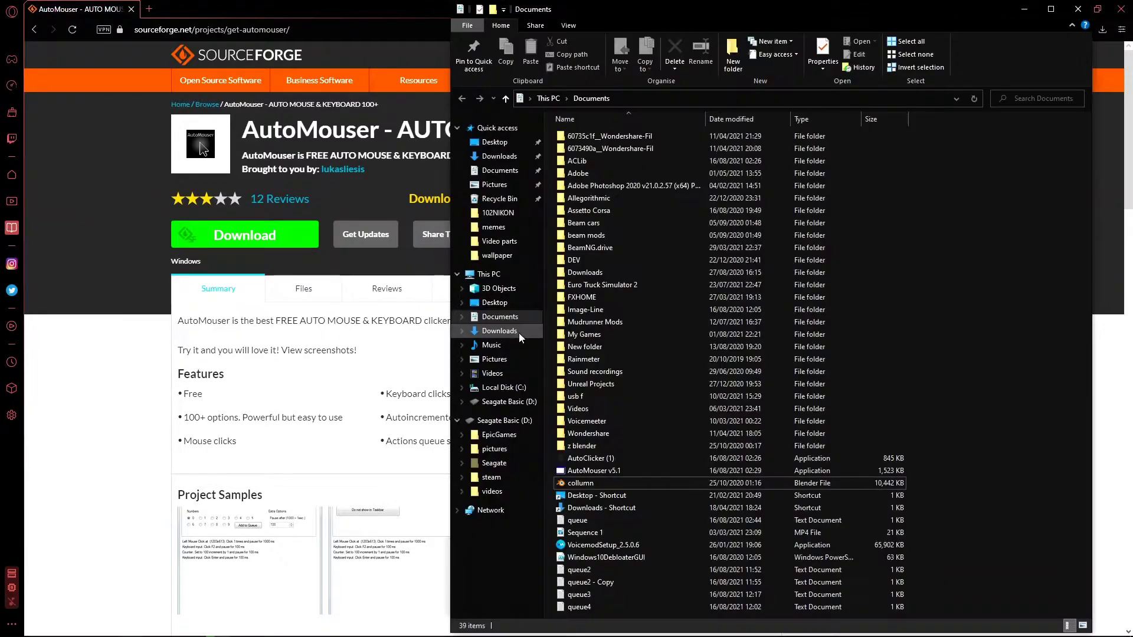
{"action": "left_click", "coordinate": [635, 471]}
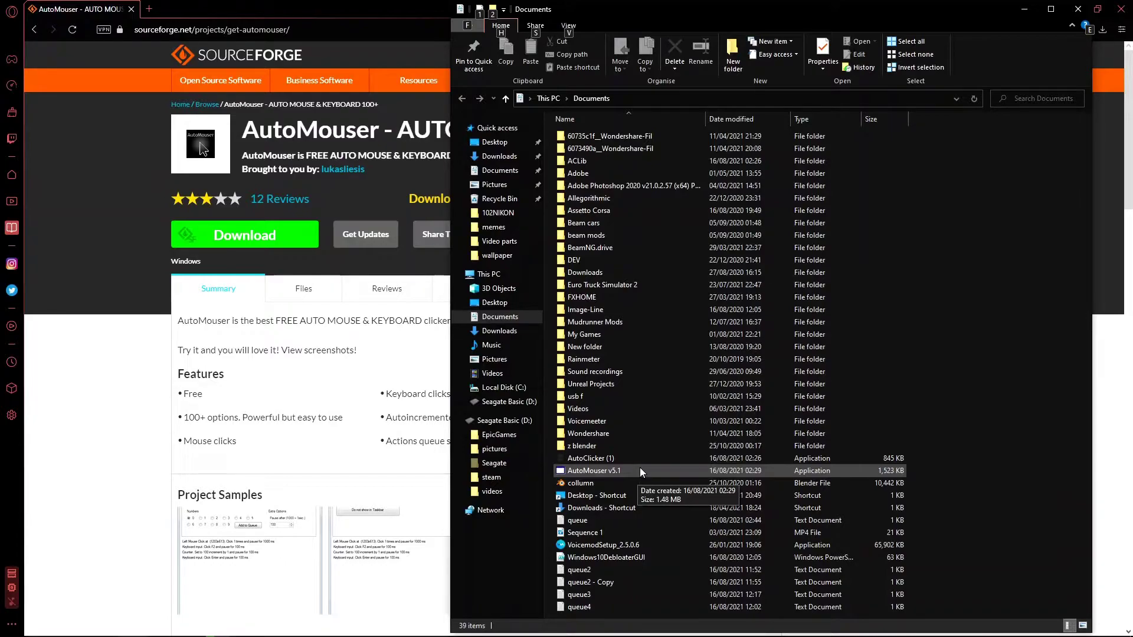
{"action": "double_click", "coordinate": [632, 469]}
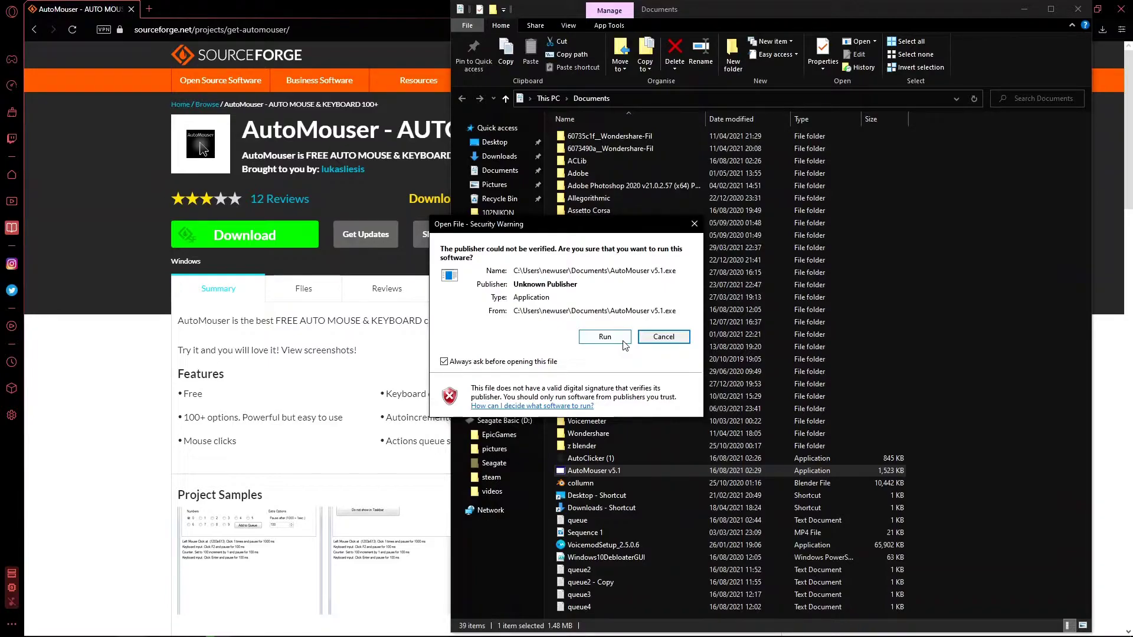
{"action": "left_click", "coordinate": [620, 338]}
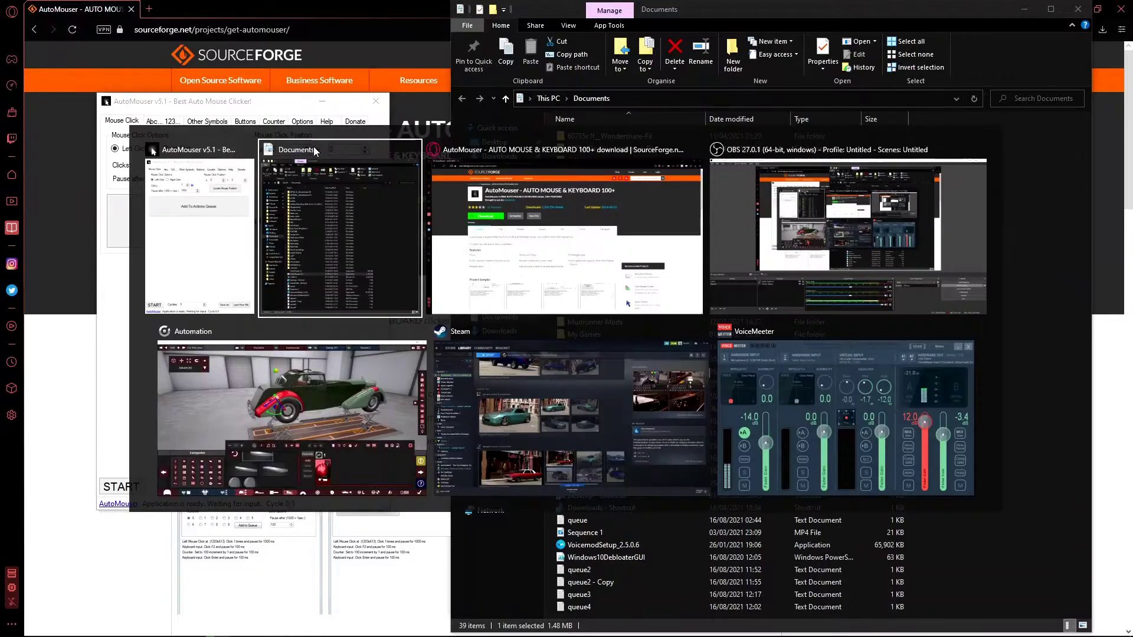
Deselect the red fender fixture, orbit around the 1946 car, and park AutoMouser to the right.
{"action": "key", "text": "alt+Tab"}
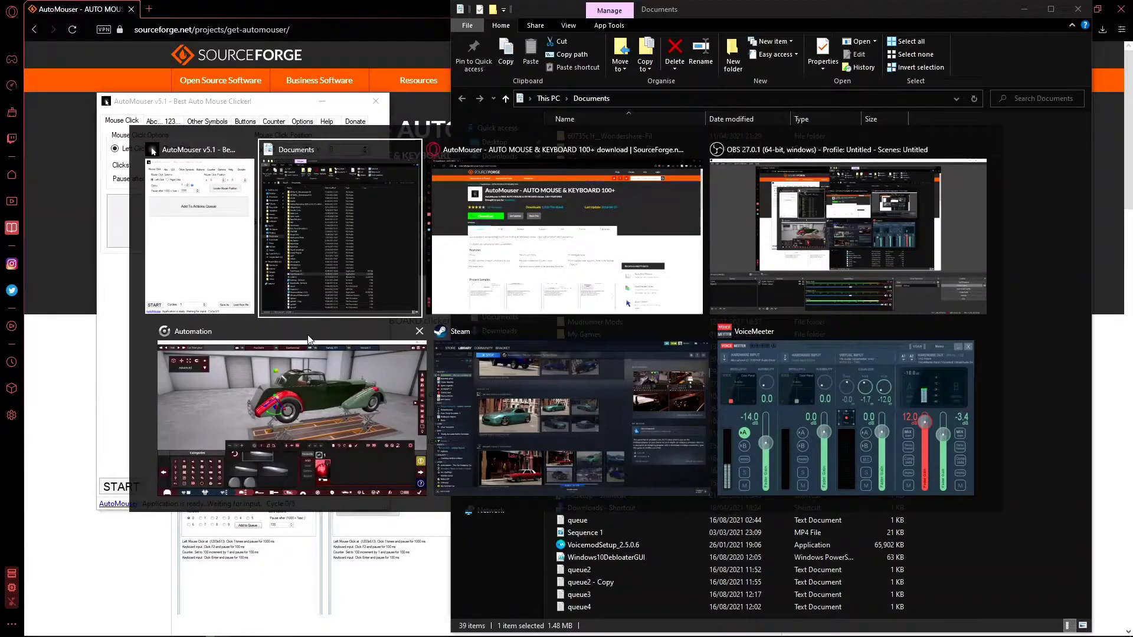
{"action": "left_click", "coordinate": [300, 403]}
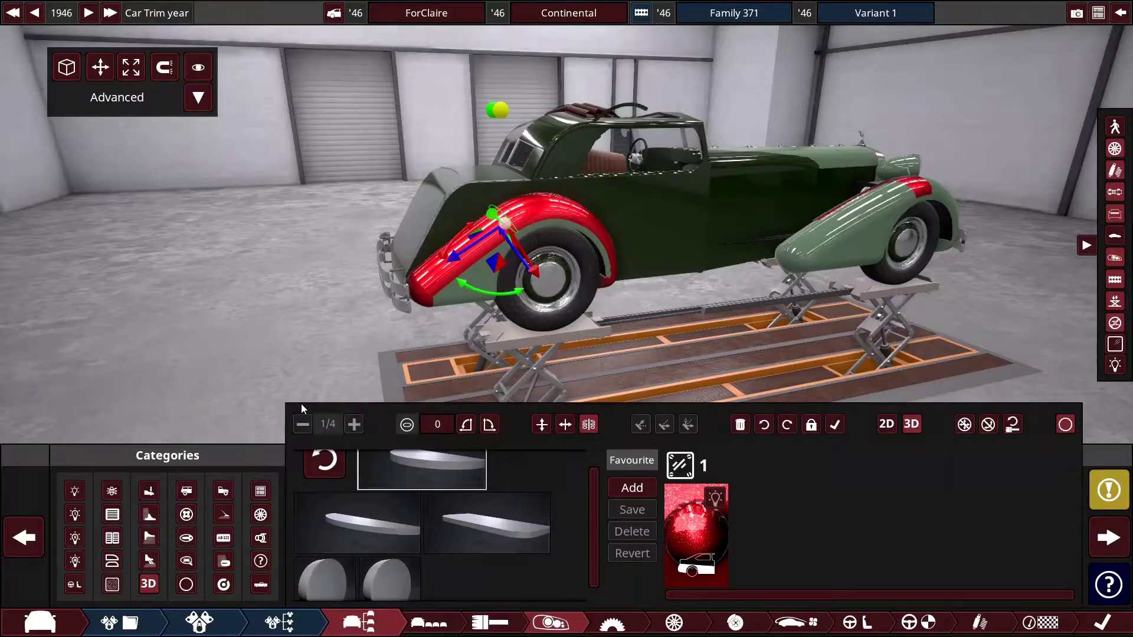
{"action": "left_click", "coordinate": [679, 332]}
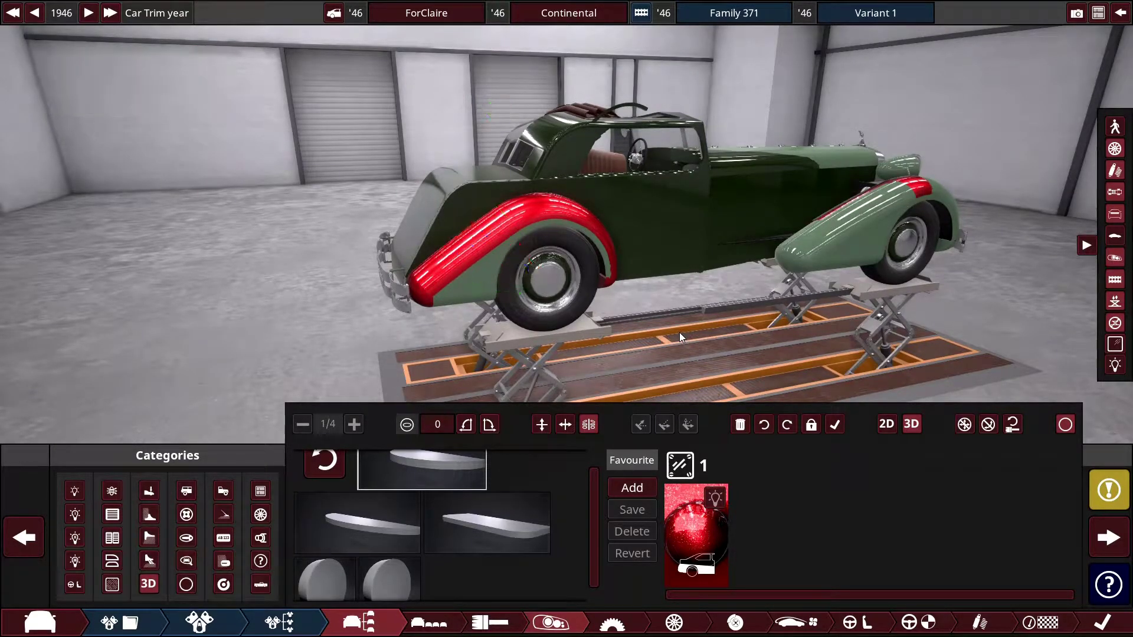
{"action": "left_click_drag", "start_coordinate": [679, 332], "coordinate": [624, 256]}
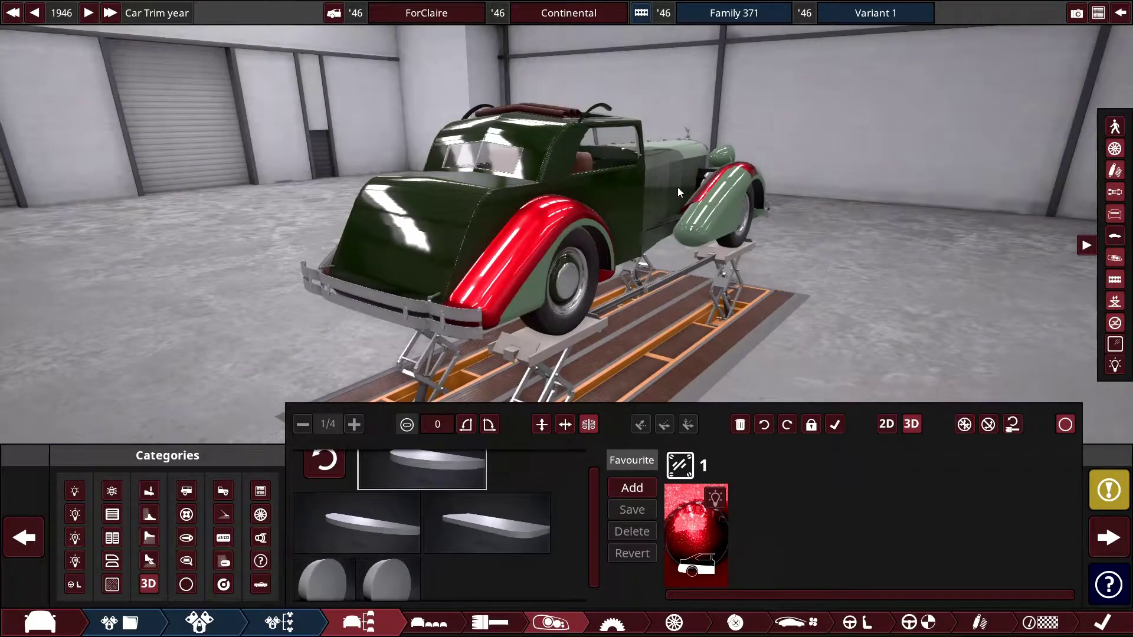
{"action": "left_click_drag", "start_coordinate": [677, 186], "coordinate": [597, 278]}
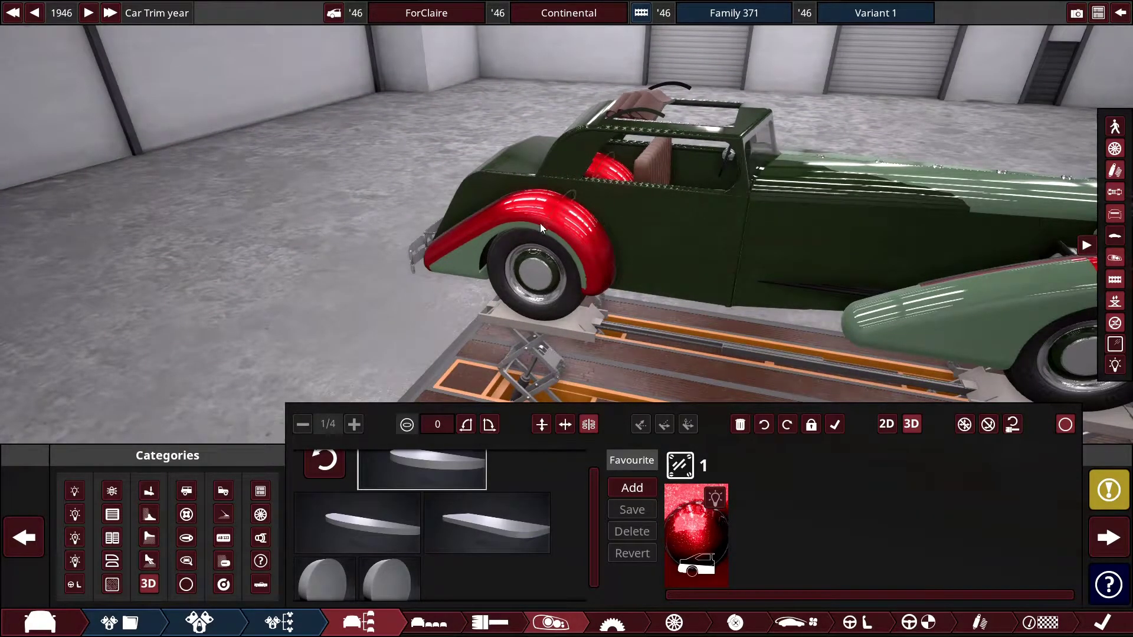
{"action": "scroll", "coordinate": [511, 214], "scroll_direction": "down", "scroll_amount": 5}
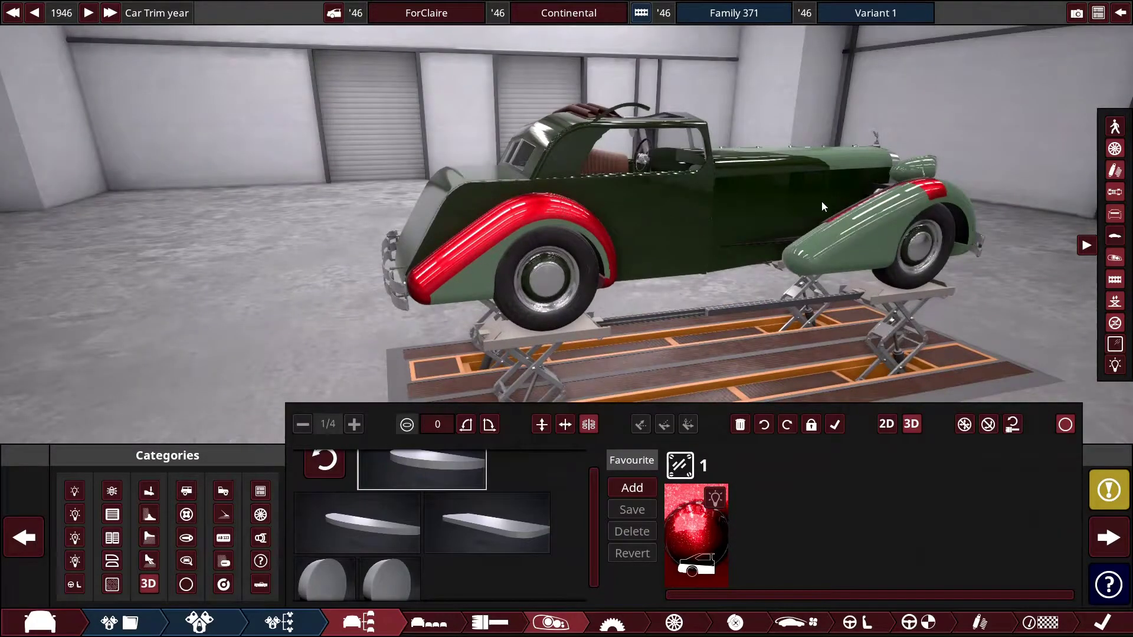
{"action": "left_click_drag", "start_coordinate": [593, 217], "coordinate": [552, 232]}
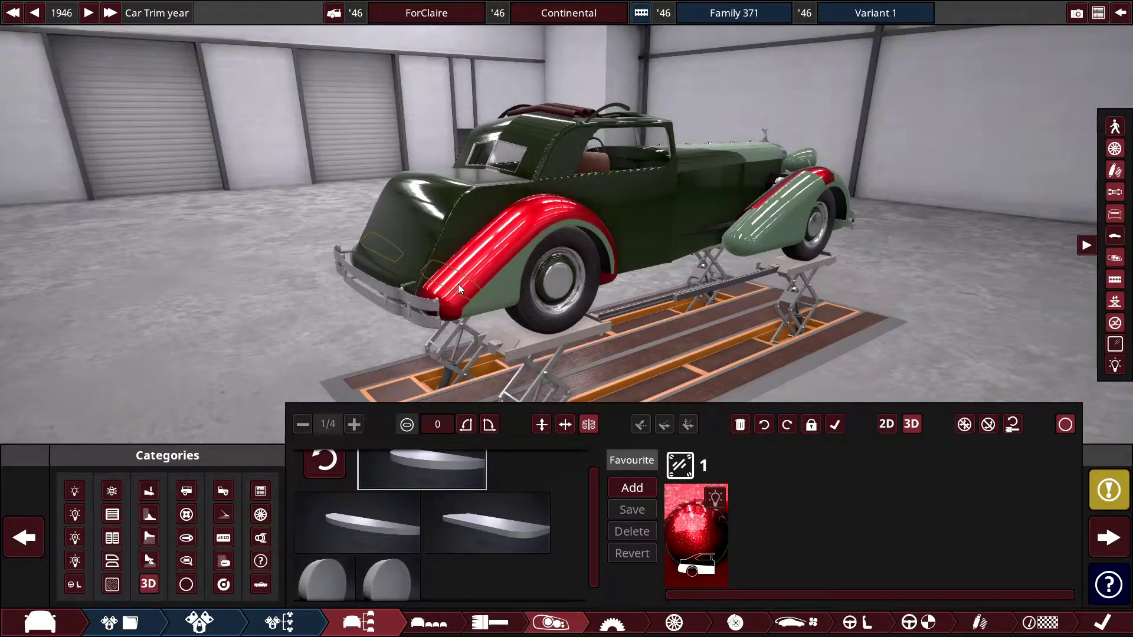
{"action": "key", "text": "alt+Tab"}
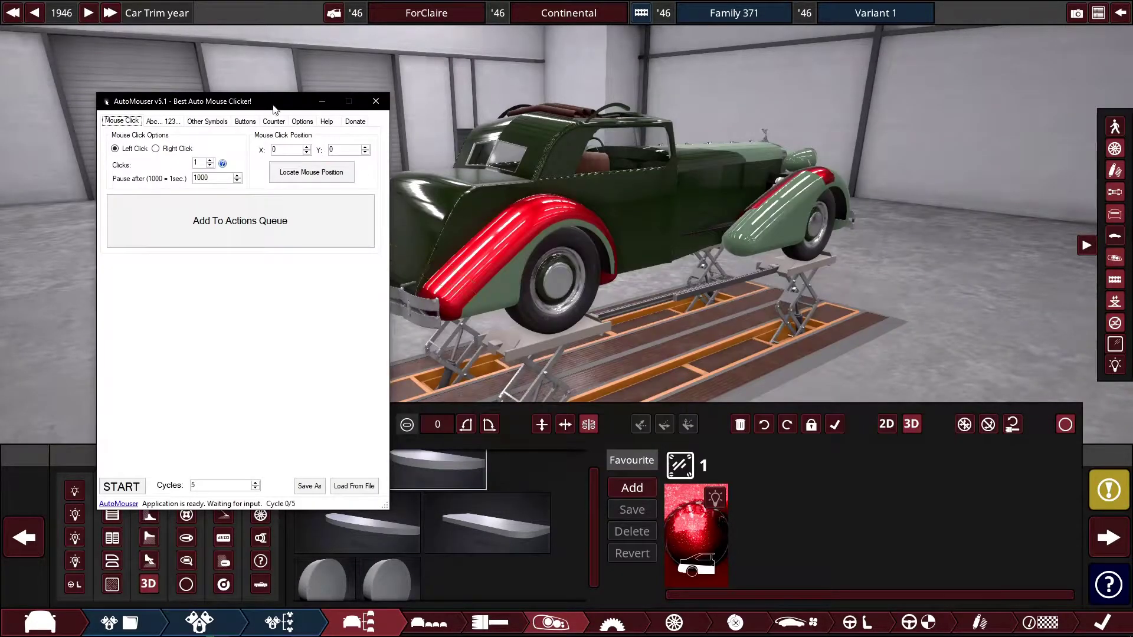
{"action": "left_click_drag", "start_coordinate": [275, 106], "coordinate": [961, 162]}
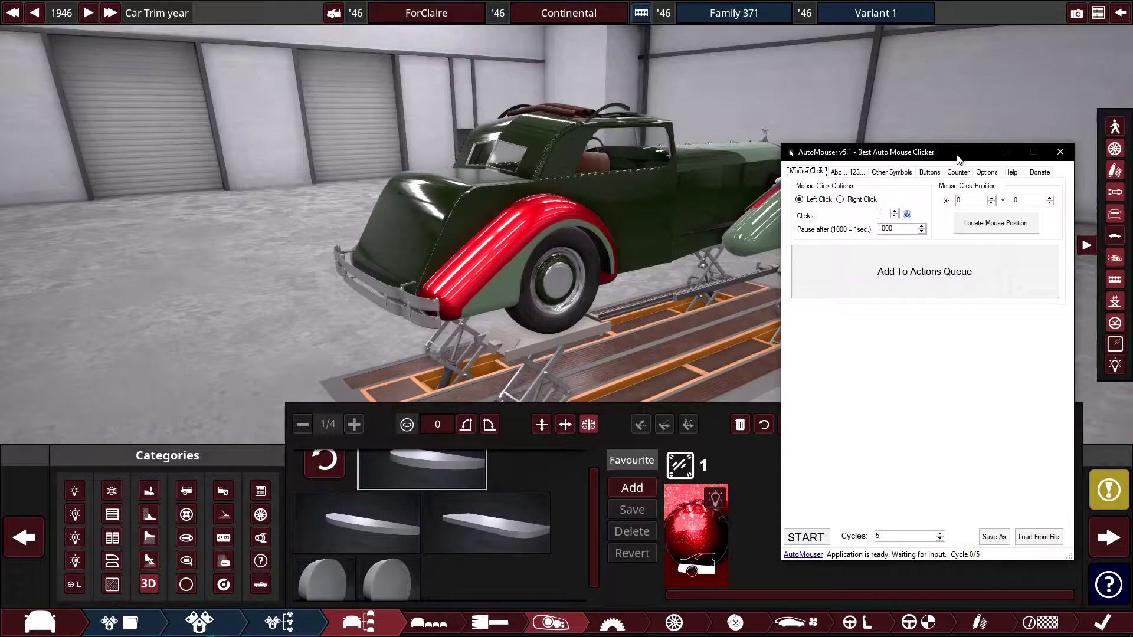
Zoom in on the rear-fender fixture, nudge it up the arch twice, then select the lower-edge fixture.
{"action": "left_click", "coordinate": [520, 366]}
{"action": "left_click", "coordinate": [458, 299]}
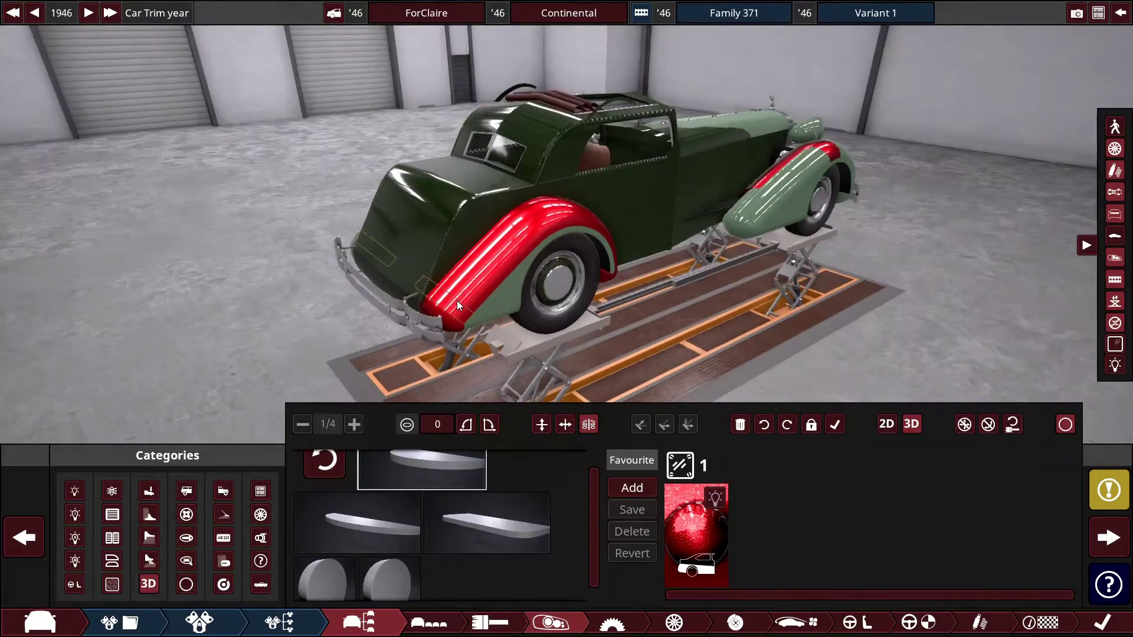
{"action": "scroll", "coordinate": [485, 286], "scroll_direction": "up", "scroll_amount": 5}
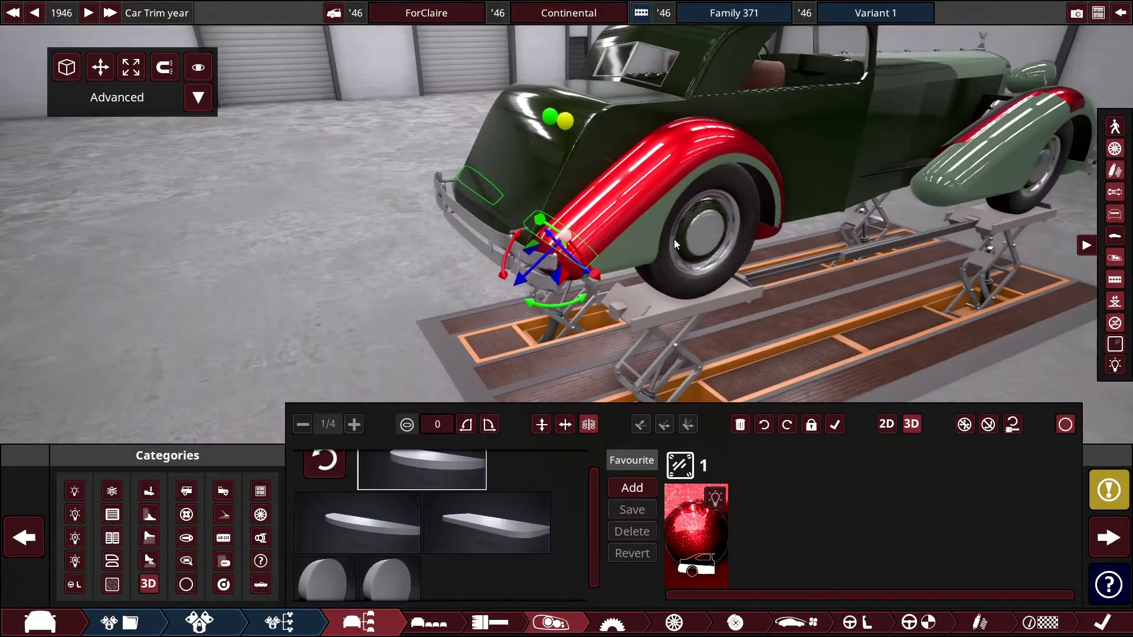
{"action": "scroll", "coordinate": [642, 202], "scroll_direction": "up", "scroll_amount": 4}
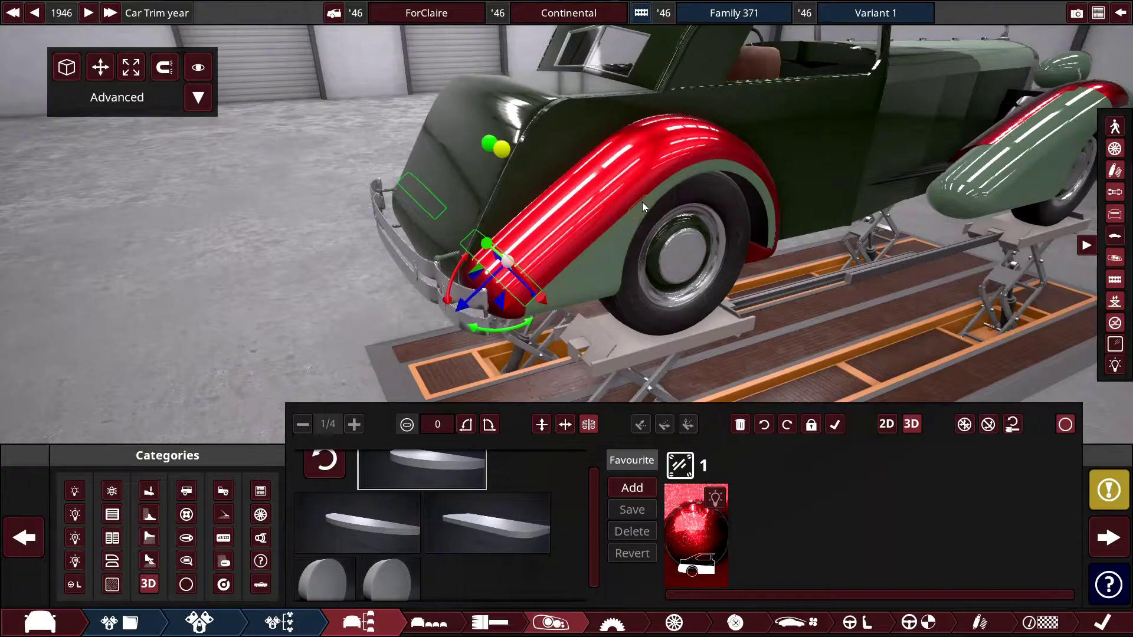
{"action": "key", "text": "Up"}
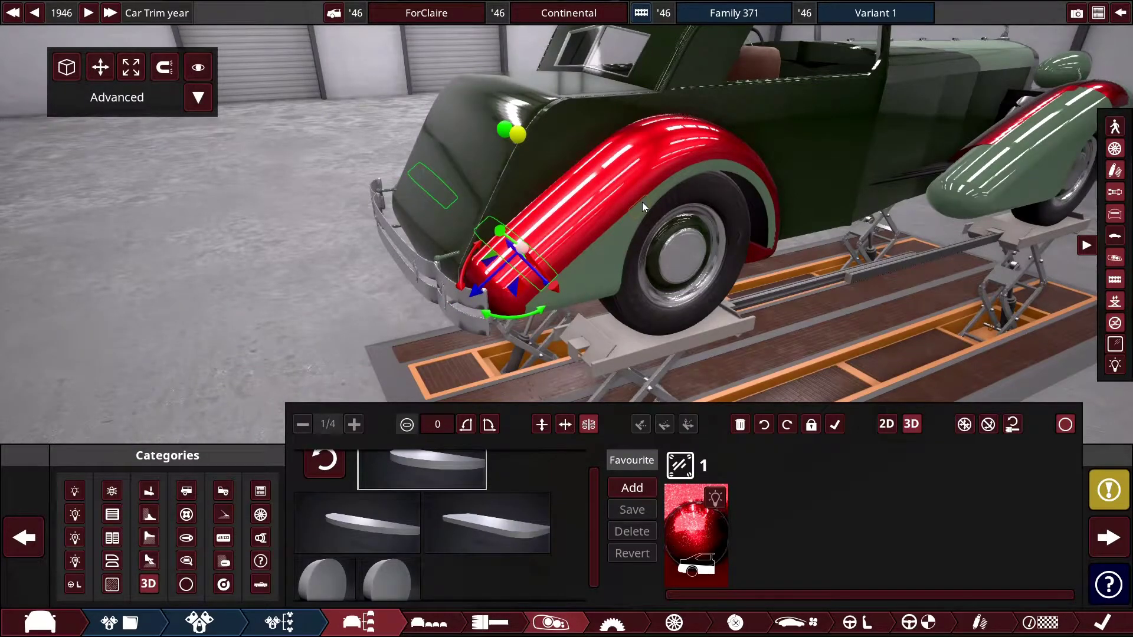
{"action": "key", "text": "Up"}
{"action": "key", "text": "Up"}
{"action": "key", "text": "Up"}
{"action": "key", "text": "Up"}
{"action": "key", "text": "Up"}
{"action": "key", "text": "Up"}
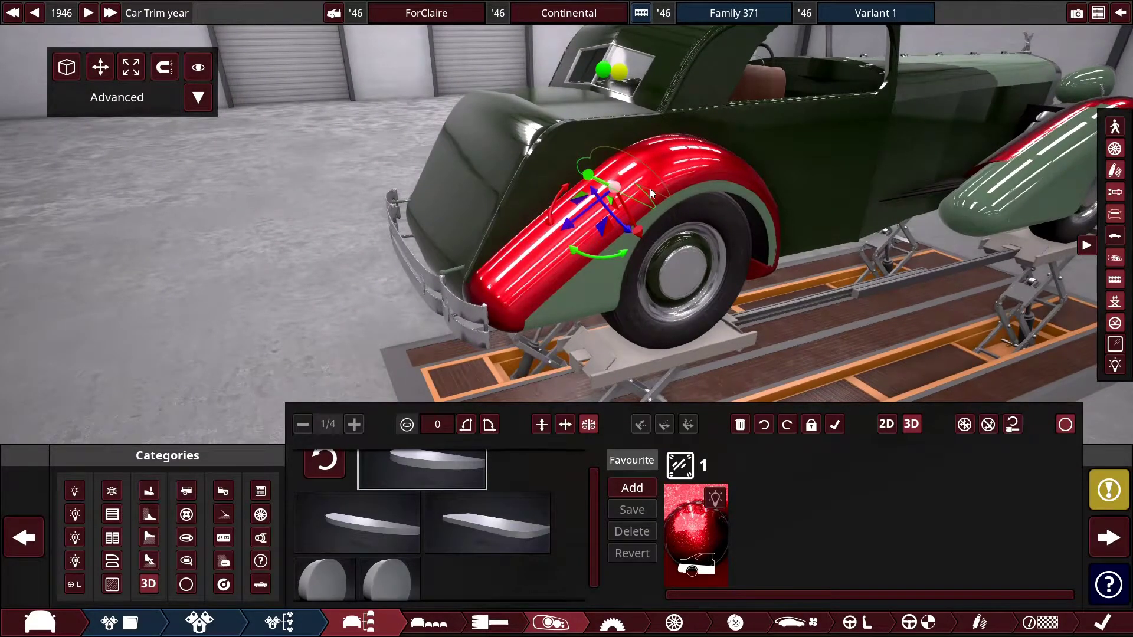
{"action": "left_click", "coordinate": [508, 287]}
{"action": "key", "text": "alt+Tab"}
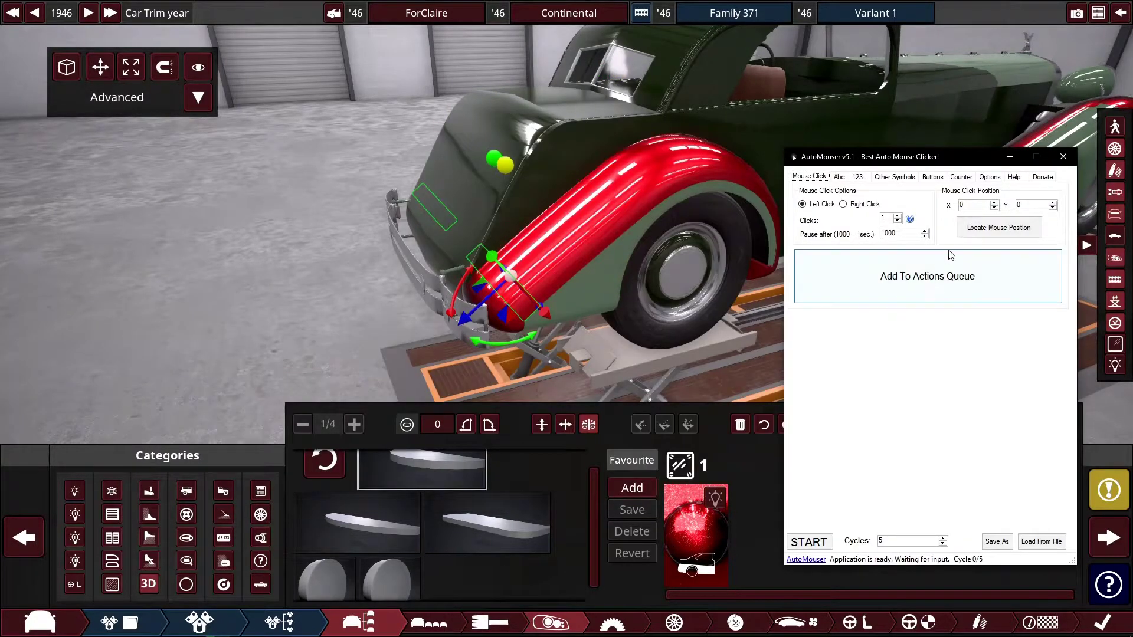
Open queue3.txt from the Documents folder in Notepad.
{"action": "key", "text": "alt+Tab"}
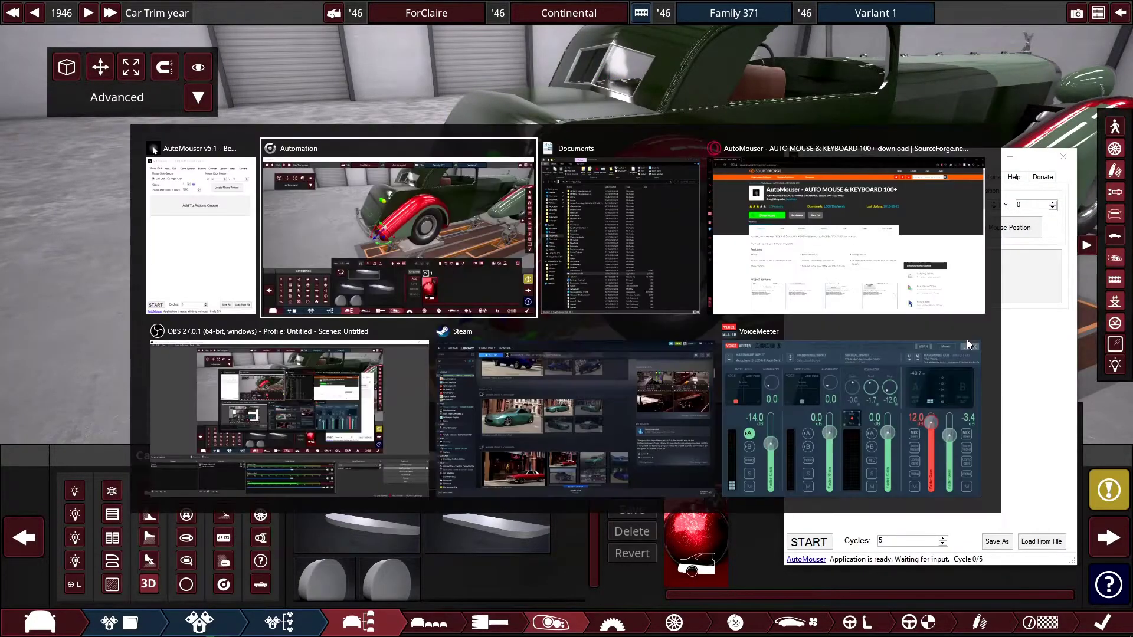
{"action": "left_click", "coordinate": [635, 253]}
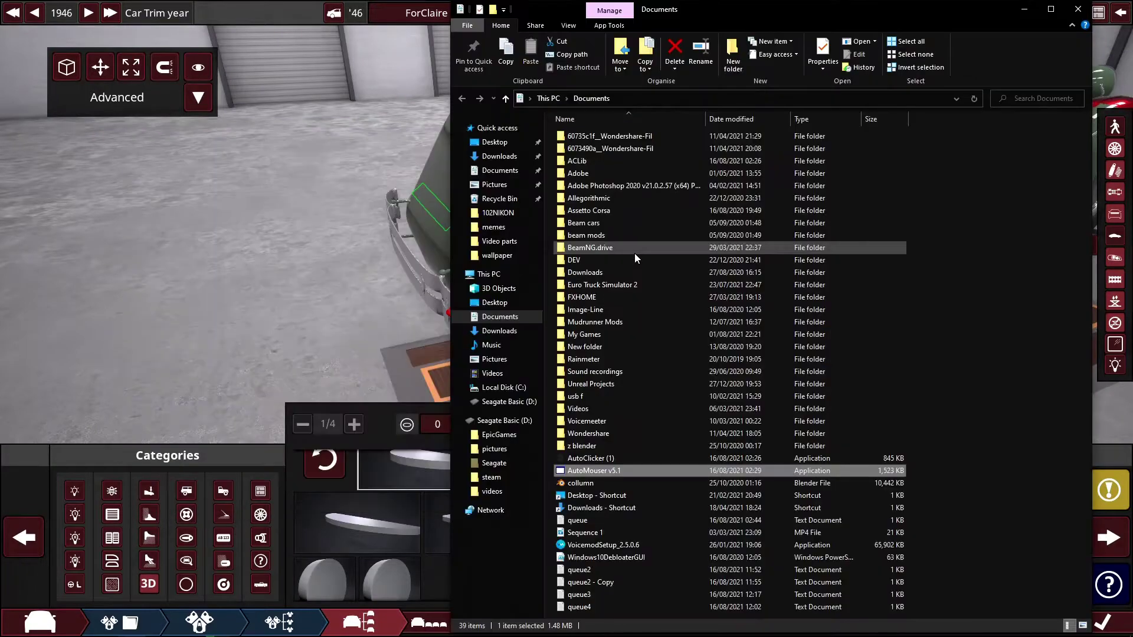
{"action": "double_click", "coordinate": [682, 595]}
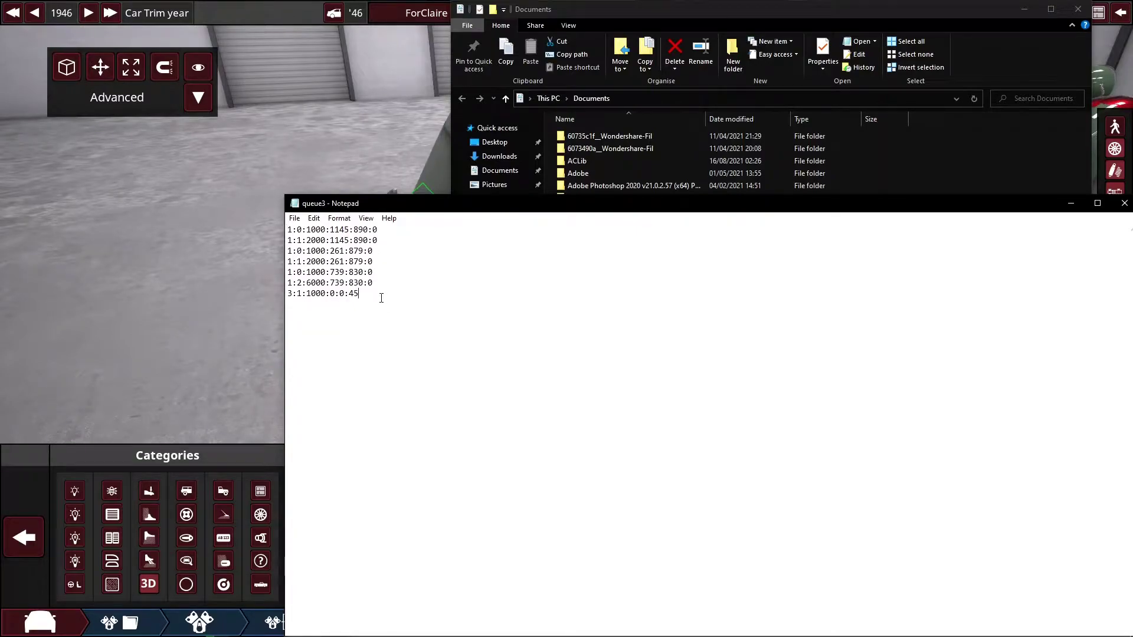
Select and review the seven queued click lines, then return to Automation.
{"action": "key", "text": "ctrl+a"}
{"action": "left_click", "coordinate": [323, 305]}
{"action": "left_click_drag", "start_coordinate": [377, 293], "coordinate": [281, 229]}
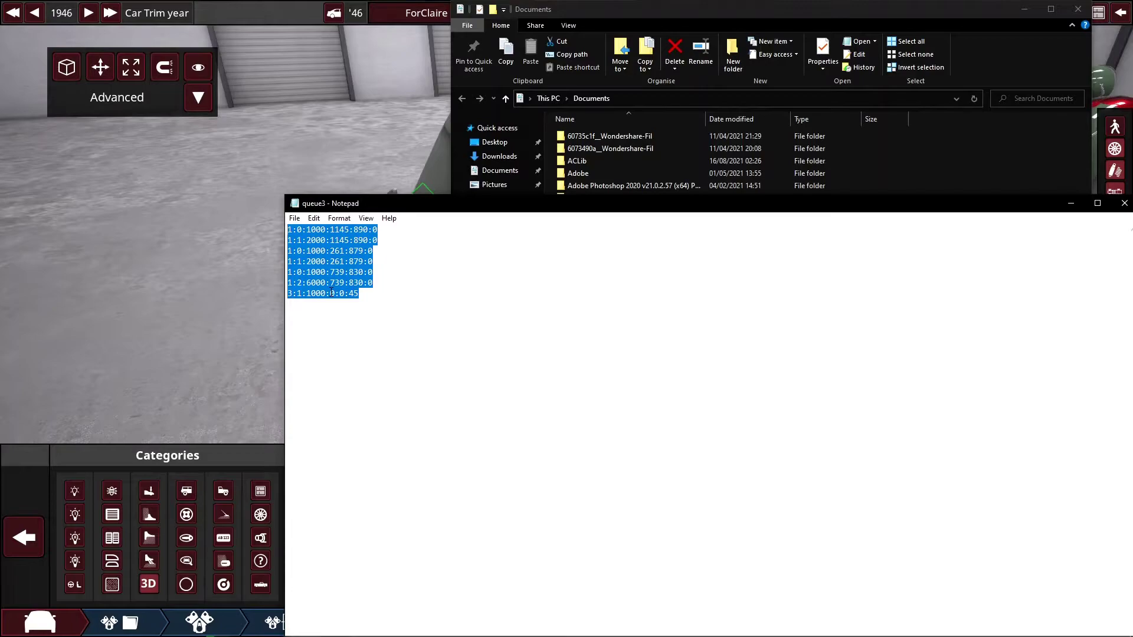
{"action": "key", "text": "alt+Tab"}
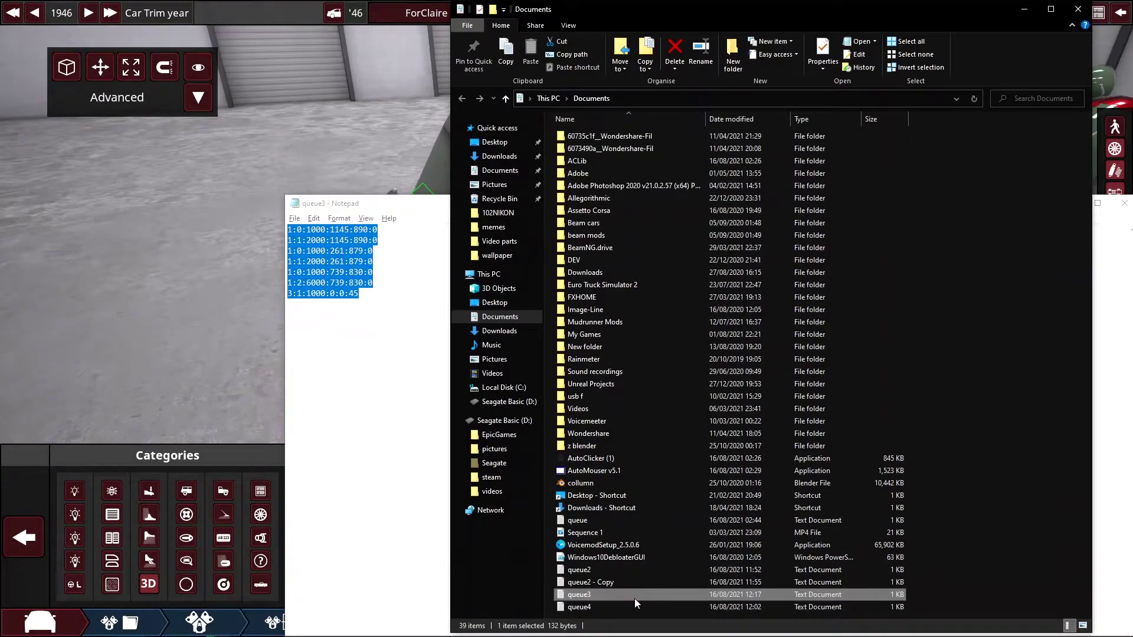
{"action": "key", "text": "alt+Tab"}
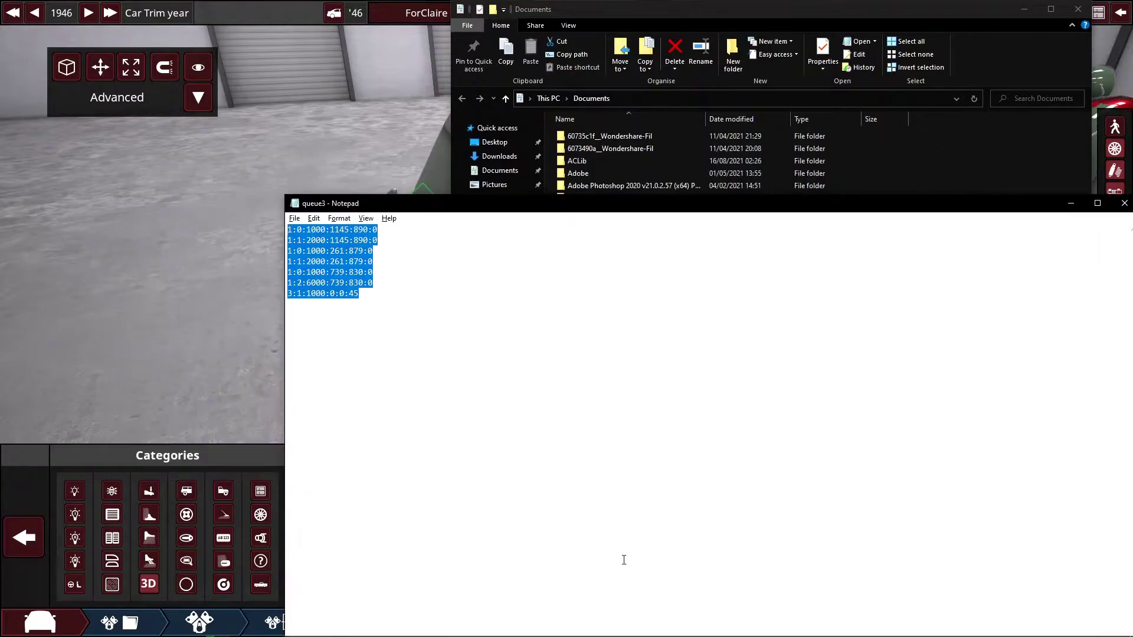
{"action": "key", "text": "alt+Tab"}
{"action": "key", "text": "alt+Tab"}
{"action": "key", "text": "alt+Tab"}
{"action": "key", "text": "alt+Tab"}
{"action": "key", "text": "alt+Tab"}
{"action": "key", "text": "alt+Tab"}
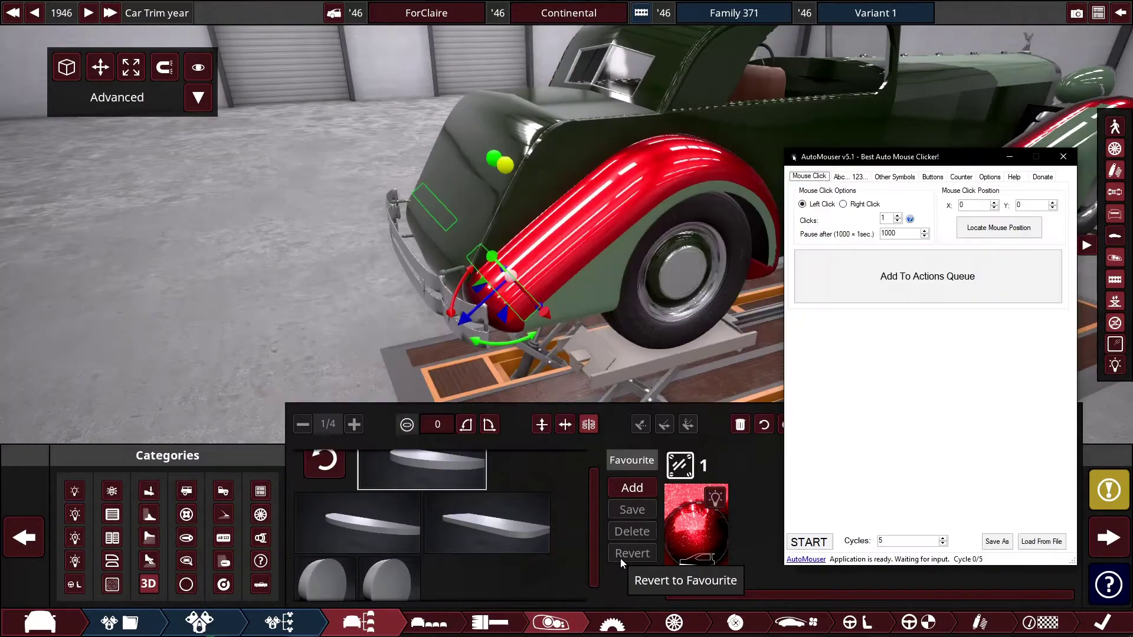
Load the queue3 file through AutoMouser's Load From File dialog.
{"action": "left_click", "coordinate": [1045, 550]}
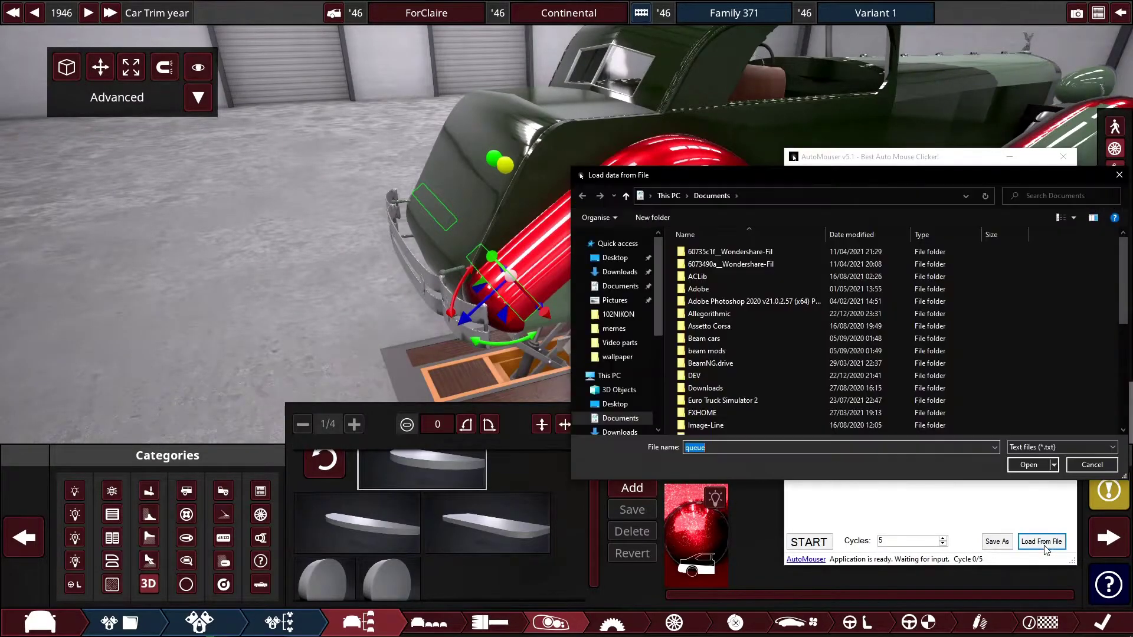
{"action": "left_click_drag", "start_coordinate": [1018, 178], "coordinate": [633, 150]}
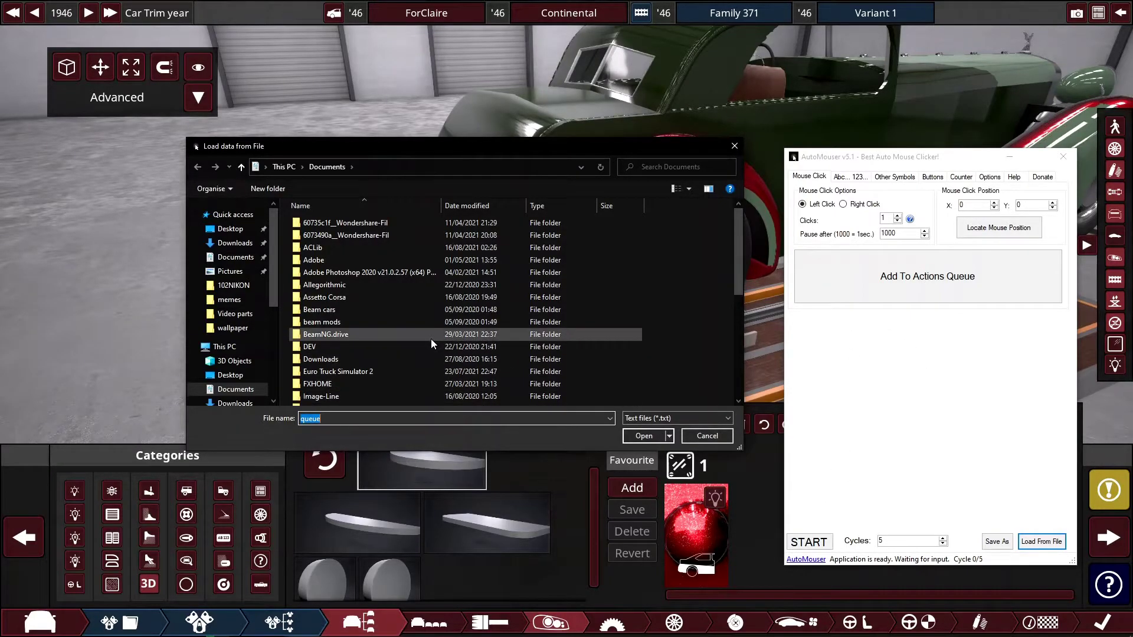
{"action": "scroll", "coordinate": [431, 339], "scroll_direction": "down", "scroll_amount": 10}
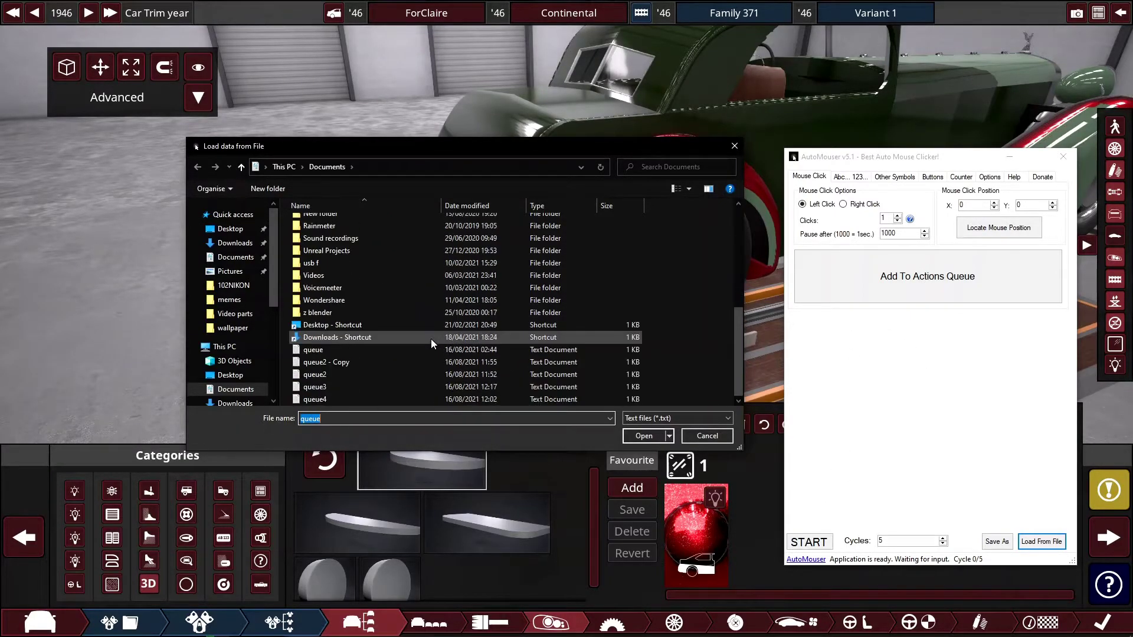
{"action": "double_click", "coordinate": [412, 386]}
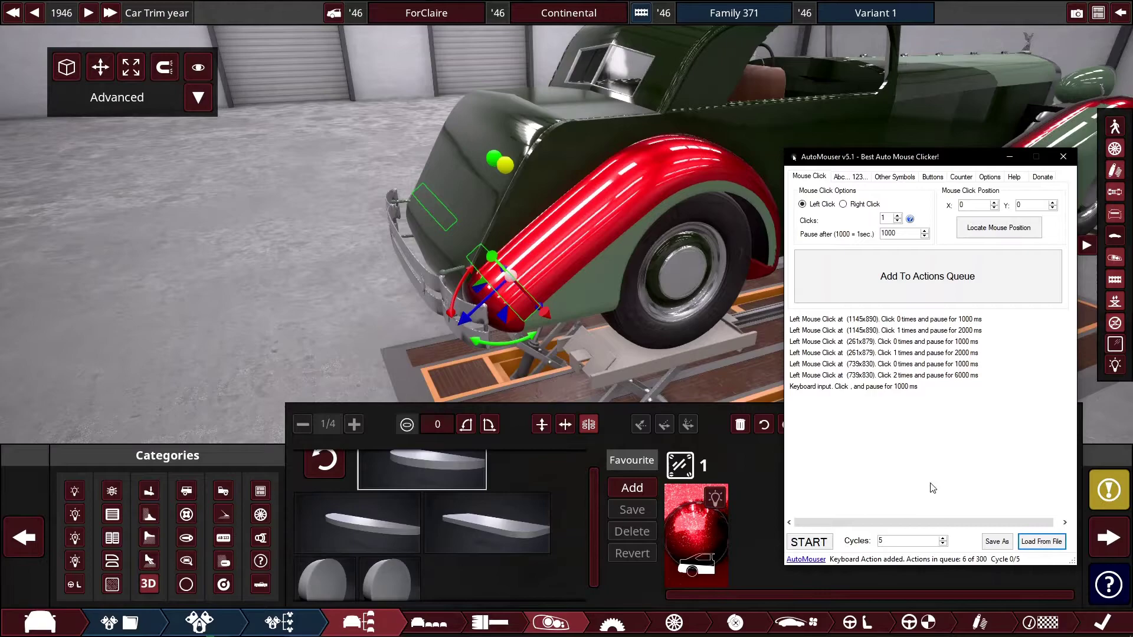
Set AutoMouser's Cycles field to 10 to run the queue on the rear fender fixture.
{"action": "left_click", "coordinate": [685, 357]}
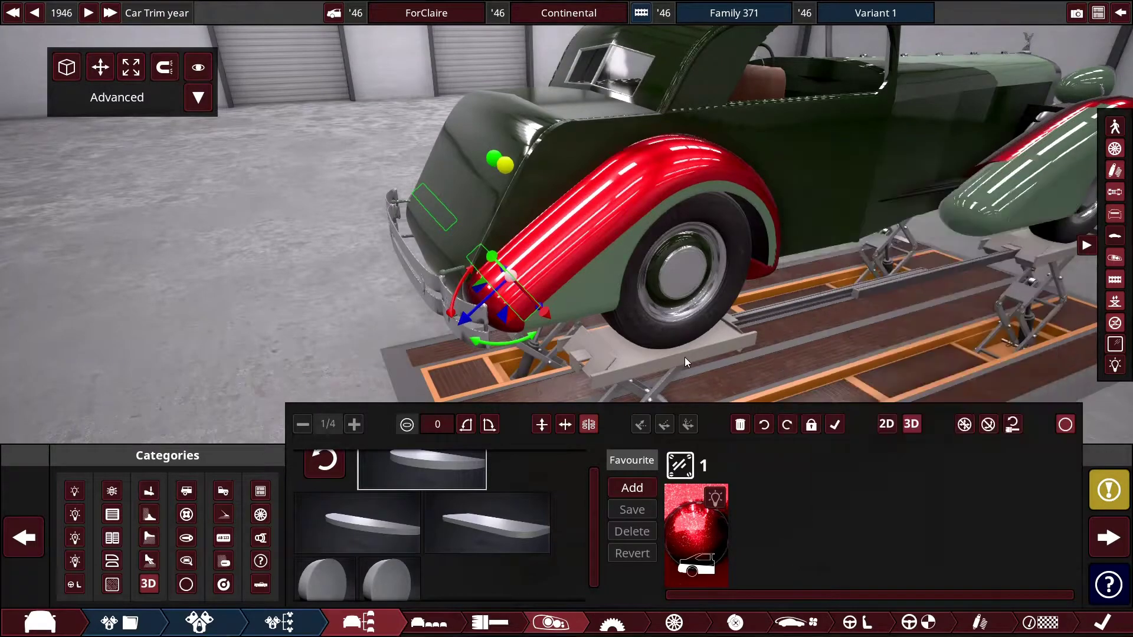
{"action": "key", "text": "alt+Tab"}
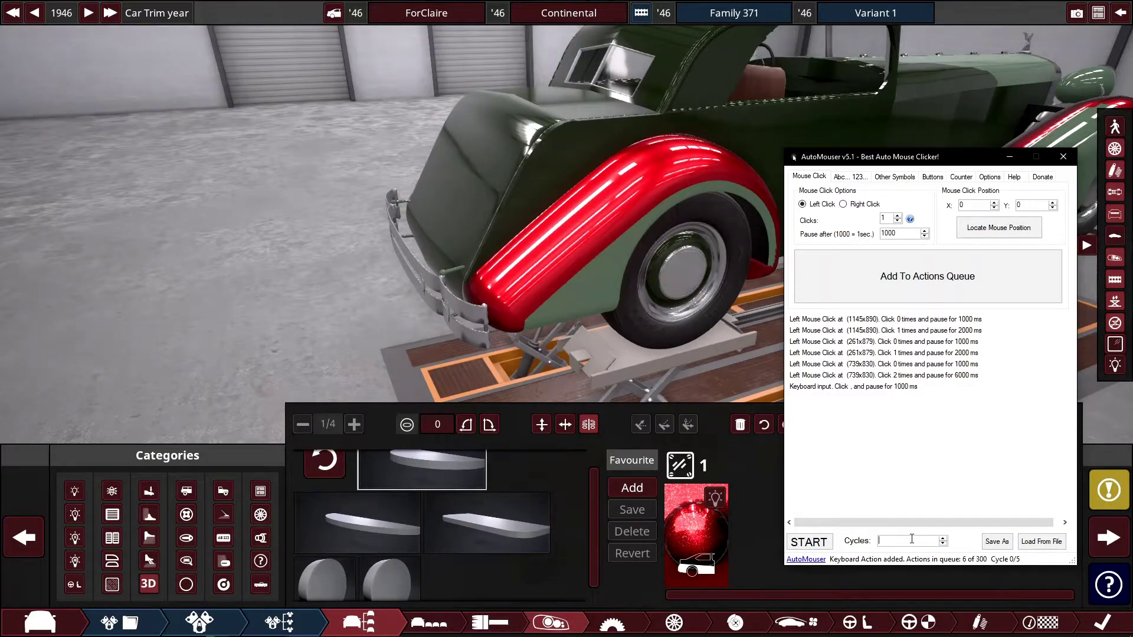
{"action": "left_click", "coordinate": [911, 539]}
{"action": "type", "text": "10"}
Browse the On Car paints for Panel Material Slot 1, then return to the Categories browser.
{"action": "left_click", "coordinate": [810, 543]}
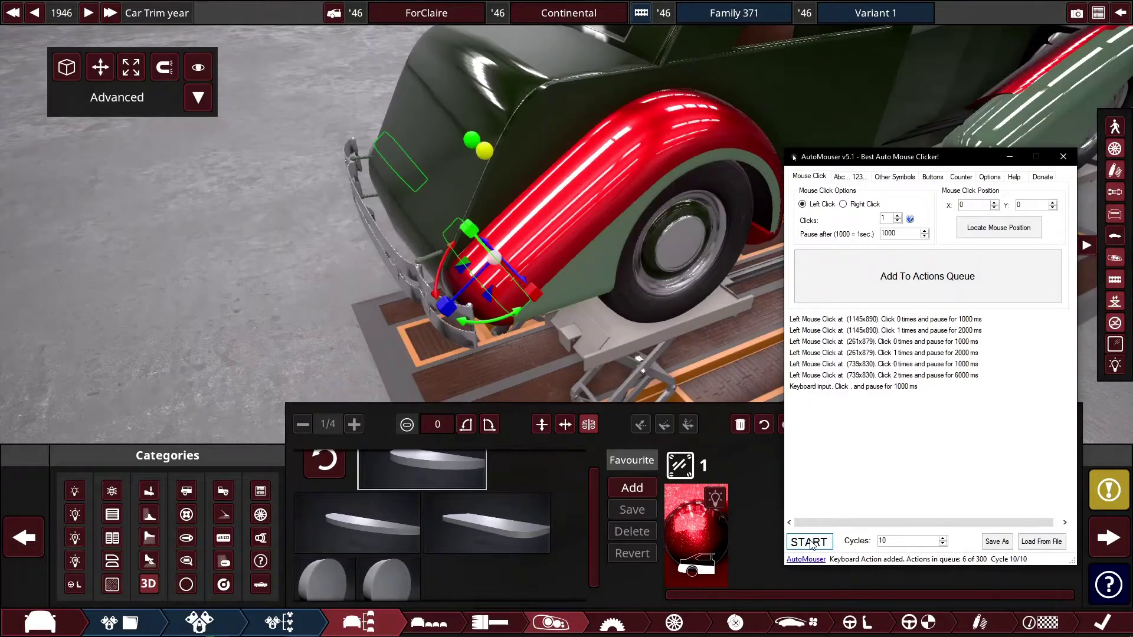
{"action": "left_click", "coordinate": [677, 532]}
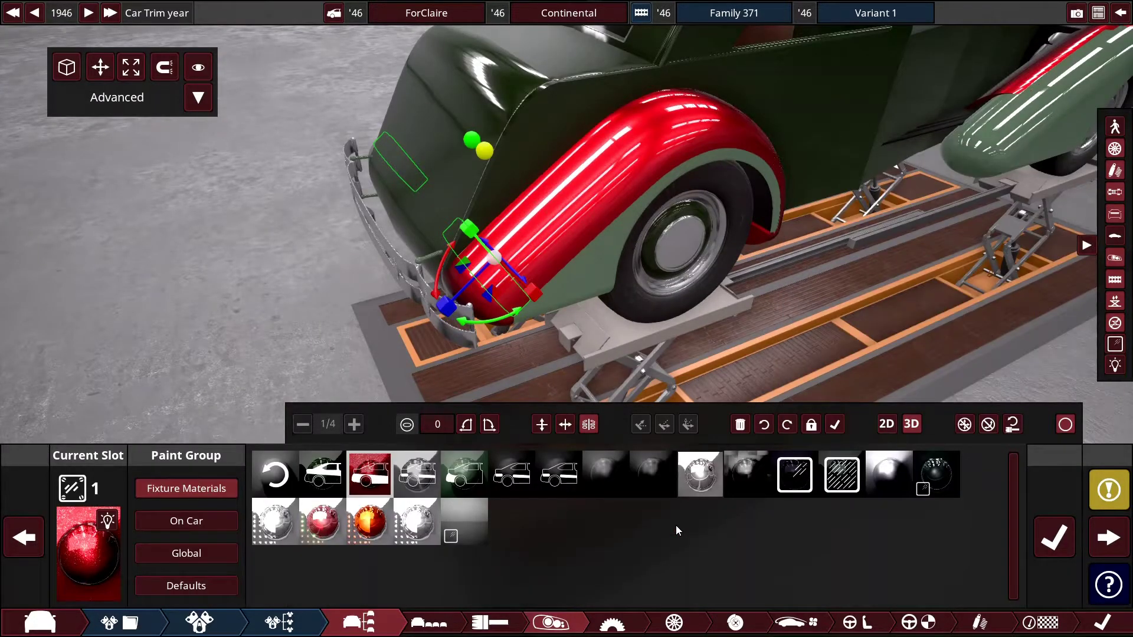
{"action": "left_click", "coordinate": [155, 522]}
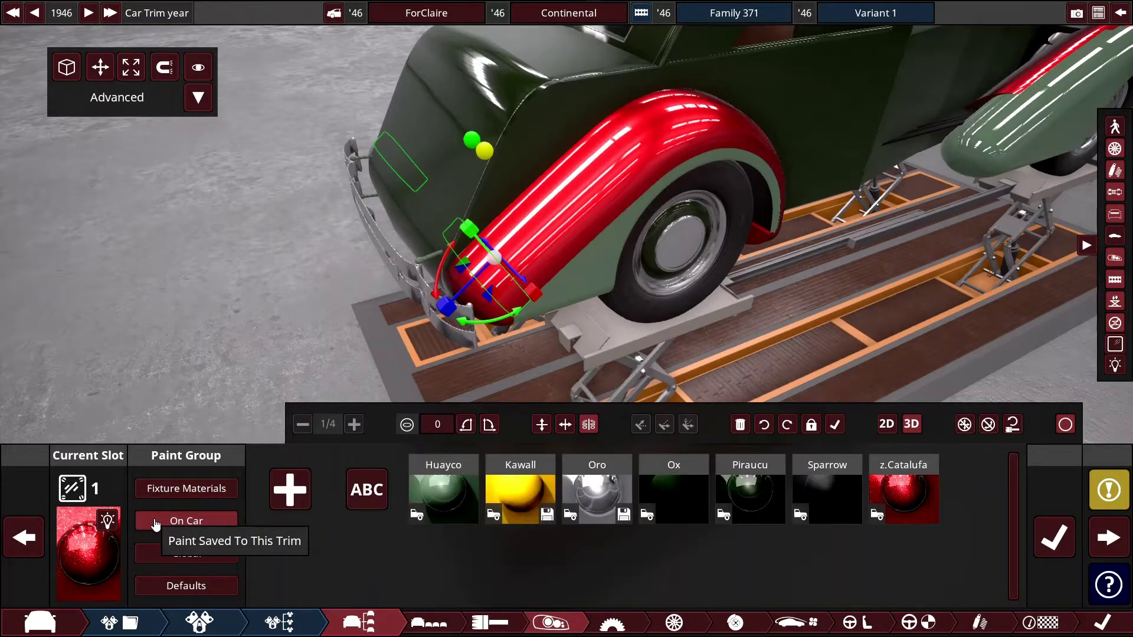
{"action": "left_click", "coordinate": [437, 492]}
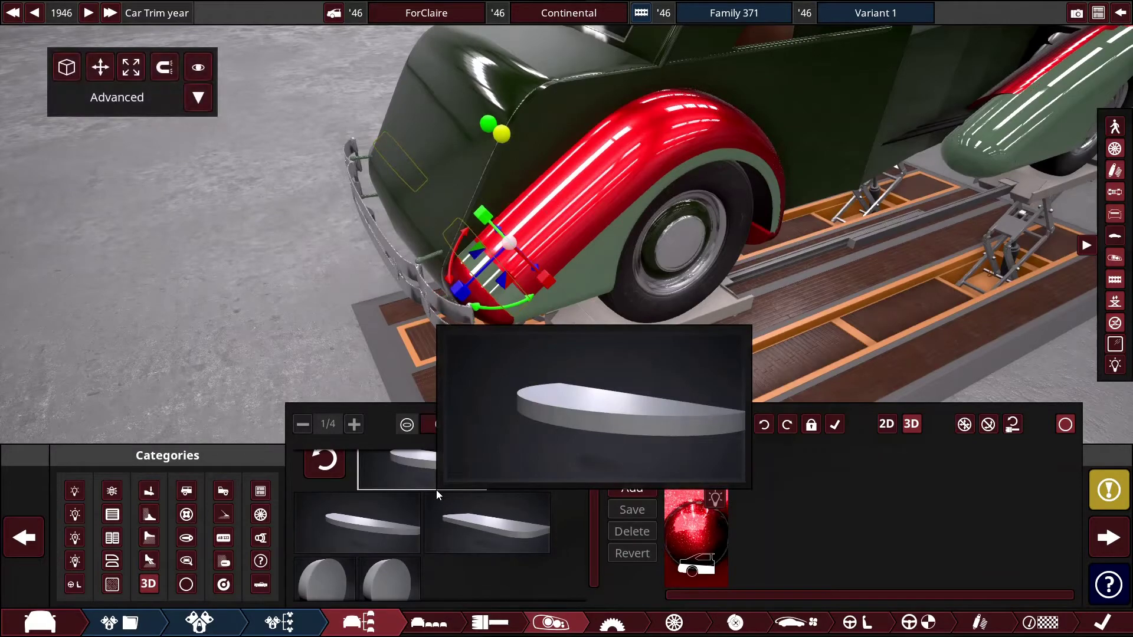
{"action": "left_click", "coordinate": [675, 525]}
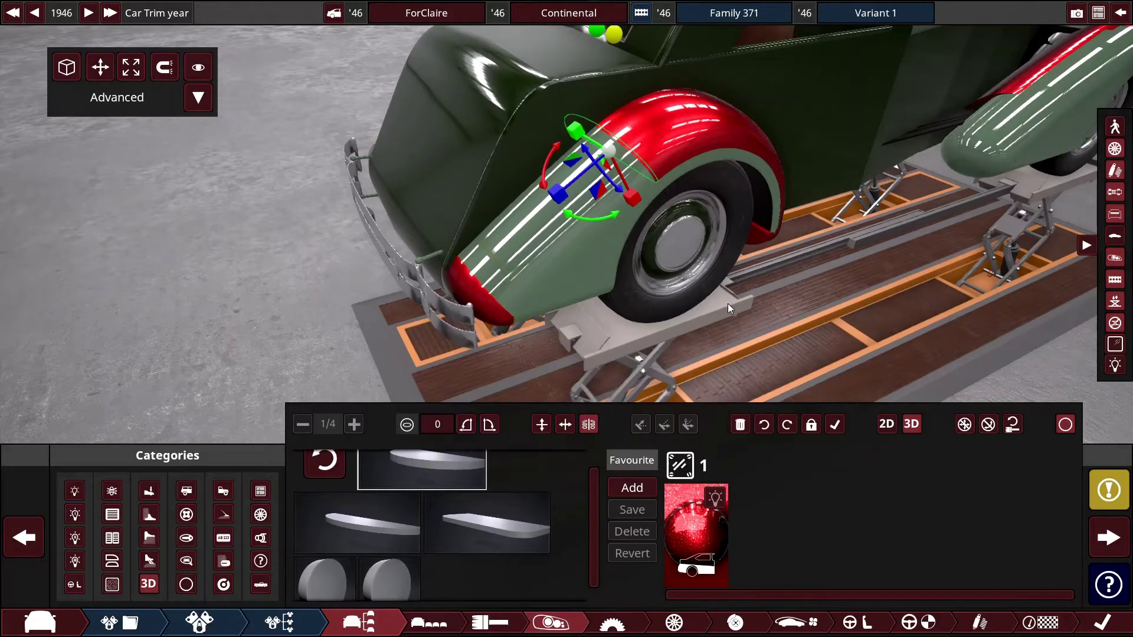
{"action": "left_click_drag", "start_coordinate": [827, 143], "coordinate": [439, 198]}
{"action": "scroll", "coordinate": [441, 199], "scroll_direction": "down", "scroll_amount": 3}
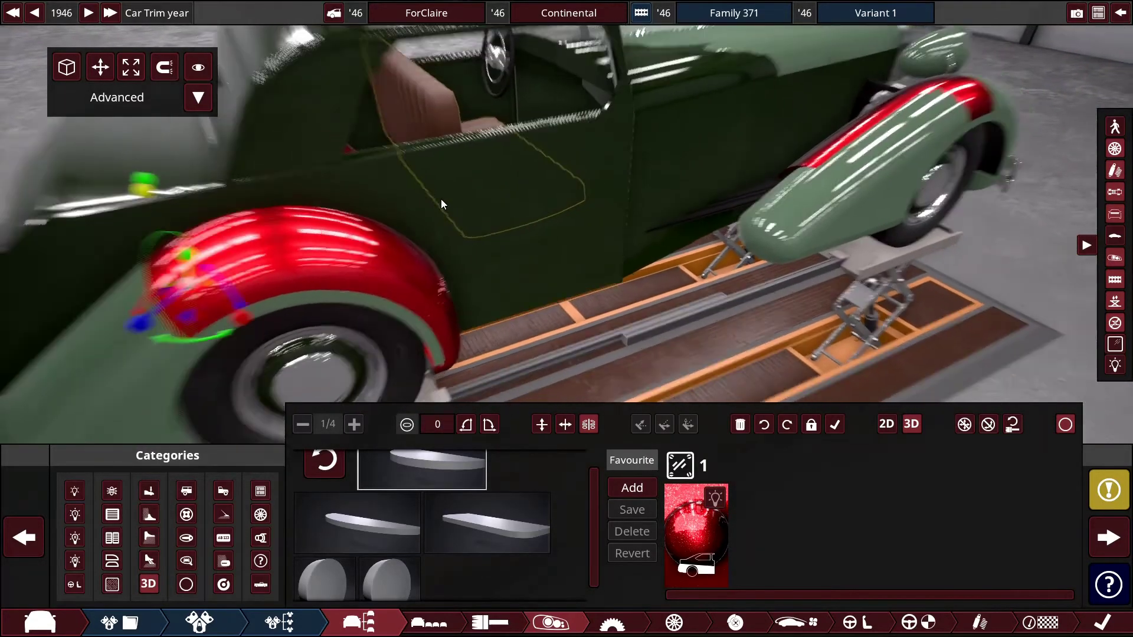
{"action": "scroll", "coordinate": [441, 200], "scroll_direction": "down", "scroll_amount": 2}
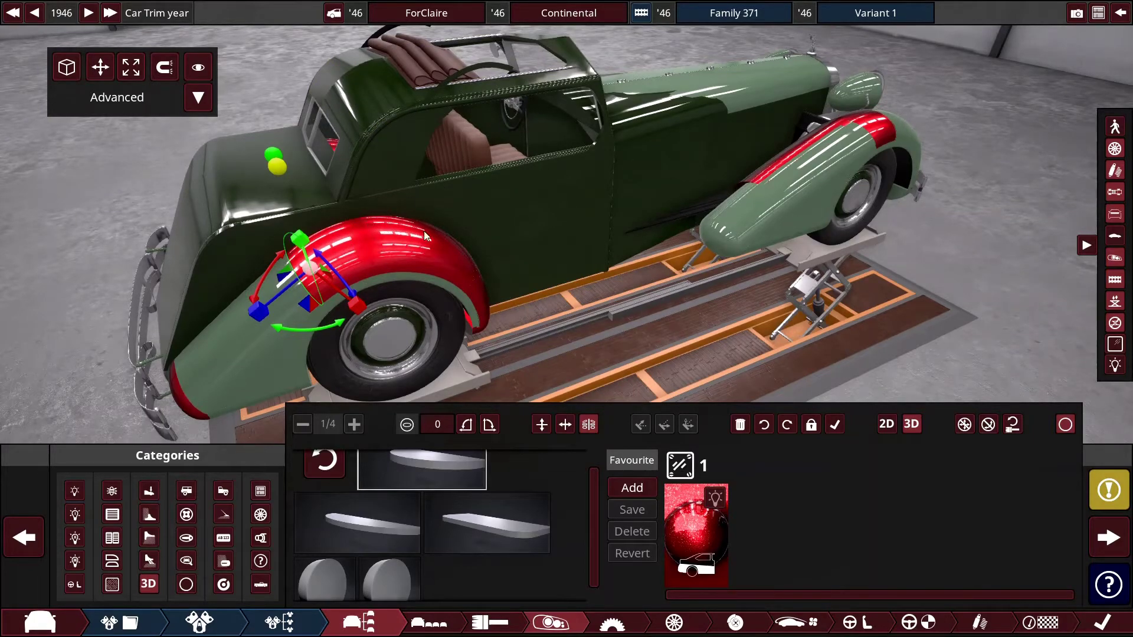
{"action": "left_click_drag", "start_coordinate": [253, 271], "coordinate": [639, 274]}
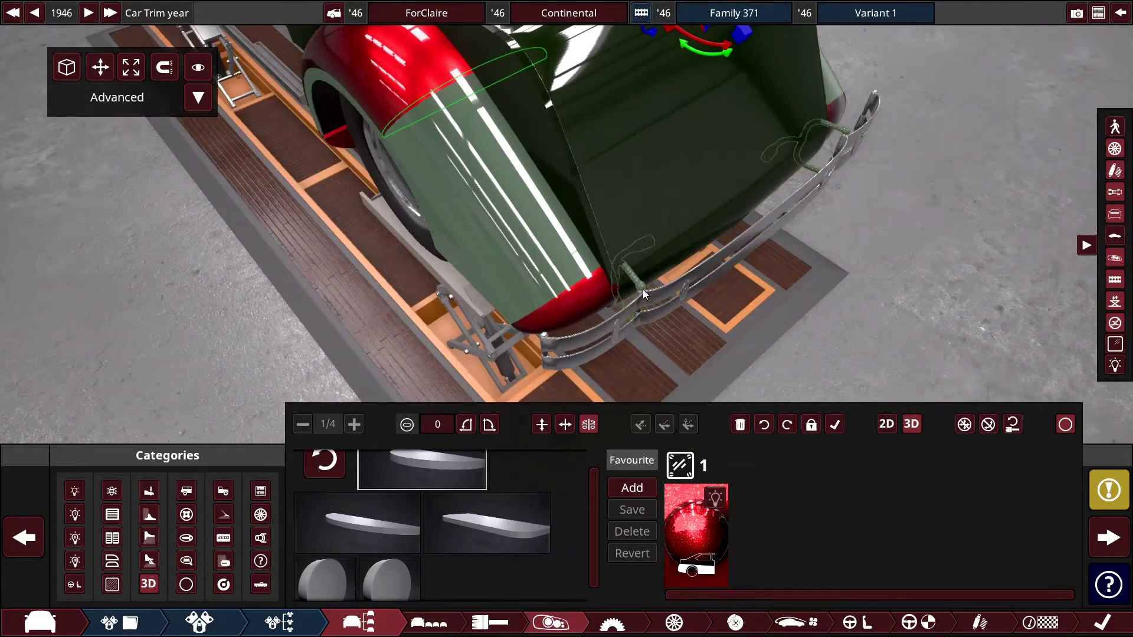
Paint the rear bumper guard's Panel Material Slot 2 with the Oro paint.
{"action": "left_click", "coordinate": [643, 289]}
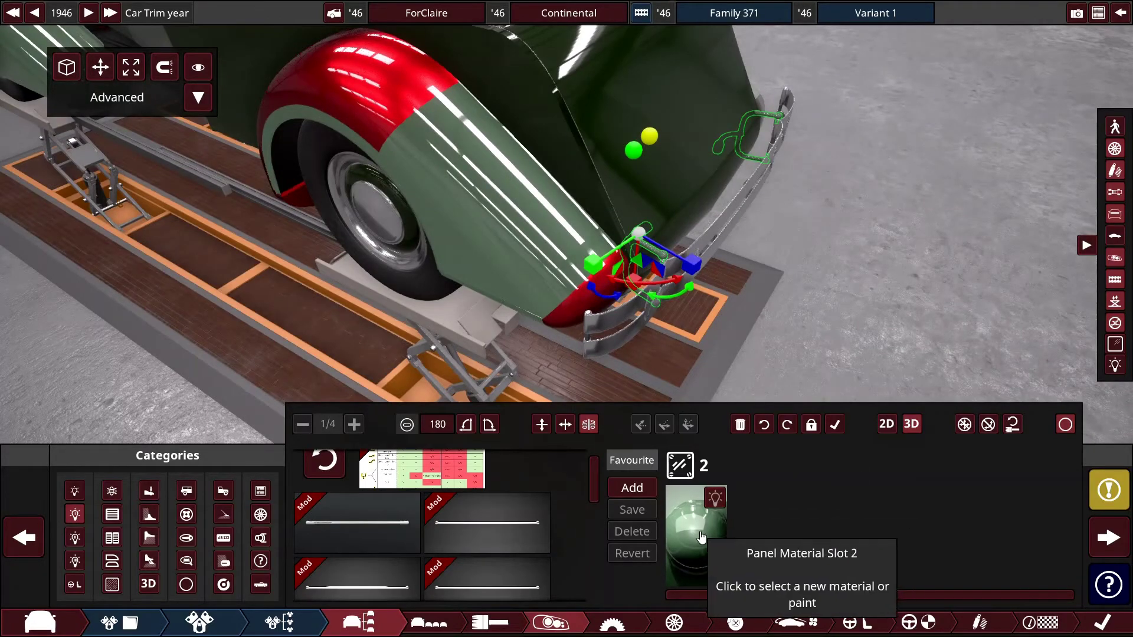
{"action": "left_click", "coordinate": [696, 522]}
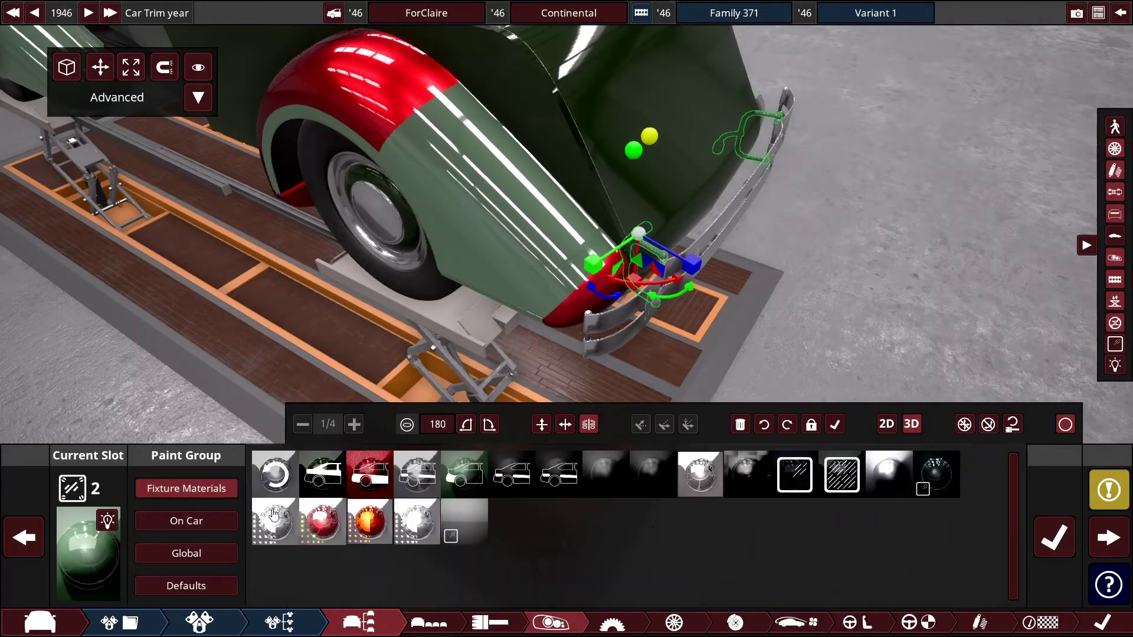
{"action": "left_click", "coordinate": [187, 520]}
{"action": "left_click", "coordinate": [584, 514]}
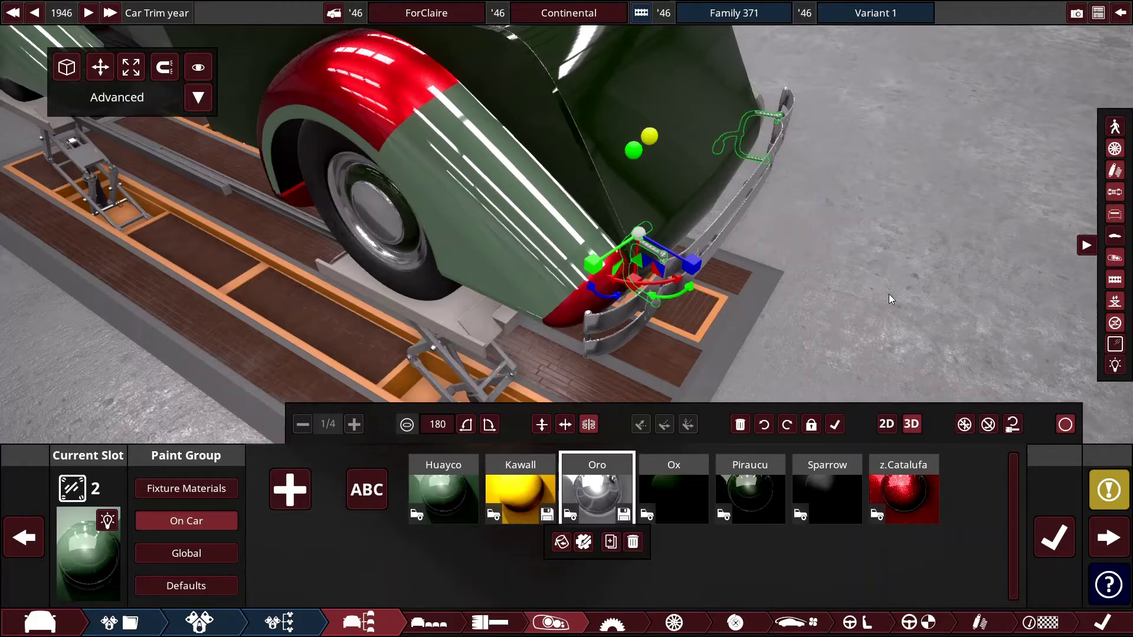
Orbit from above the car's rear round to a rear three-quarter view.
{"action": "left_click_drag", "start_coordinate": [886, 294], "coordinate": [547, 284]}
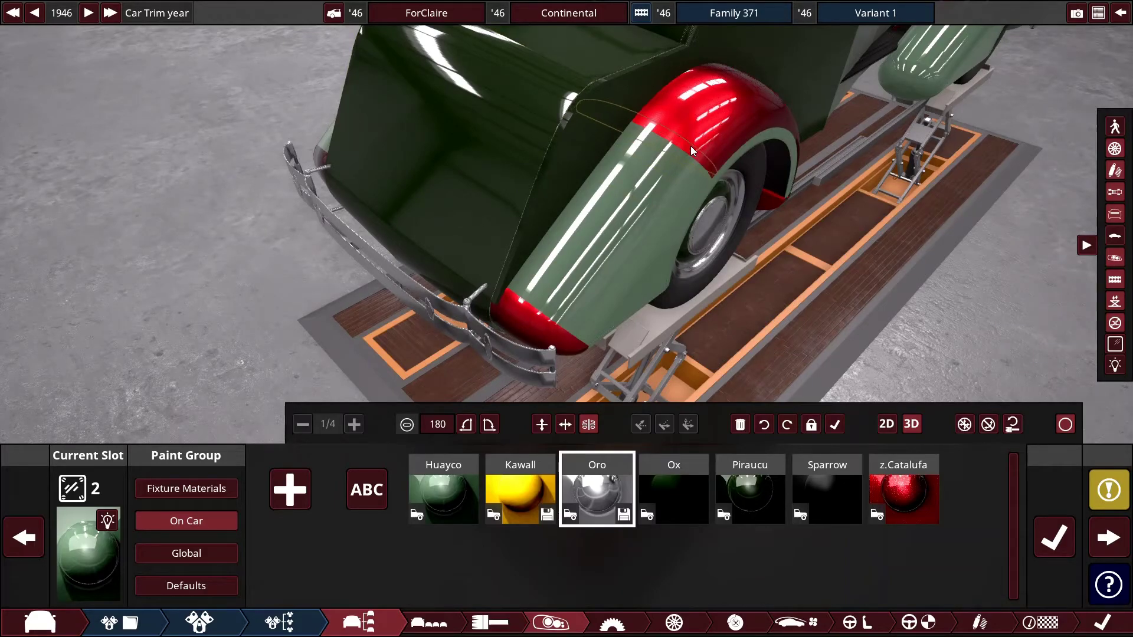
{"action": "left_click_drag", "start_coordinate": [691, 146], "coordinate": [852, 190]}
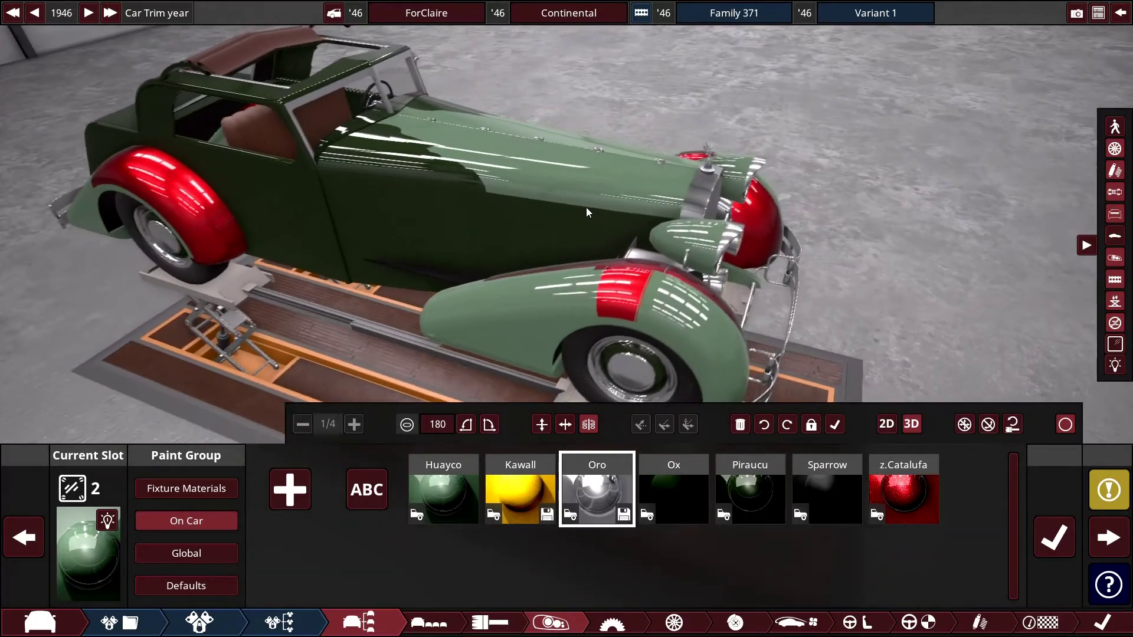
{"action": "scroll", "coordinate": [160, 219], "scroll_direction": "up", "scroll_amount": 5}
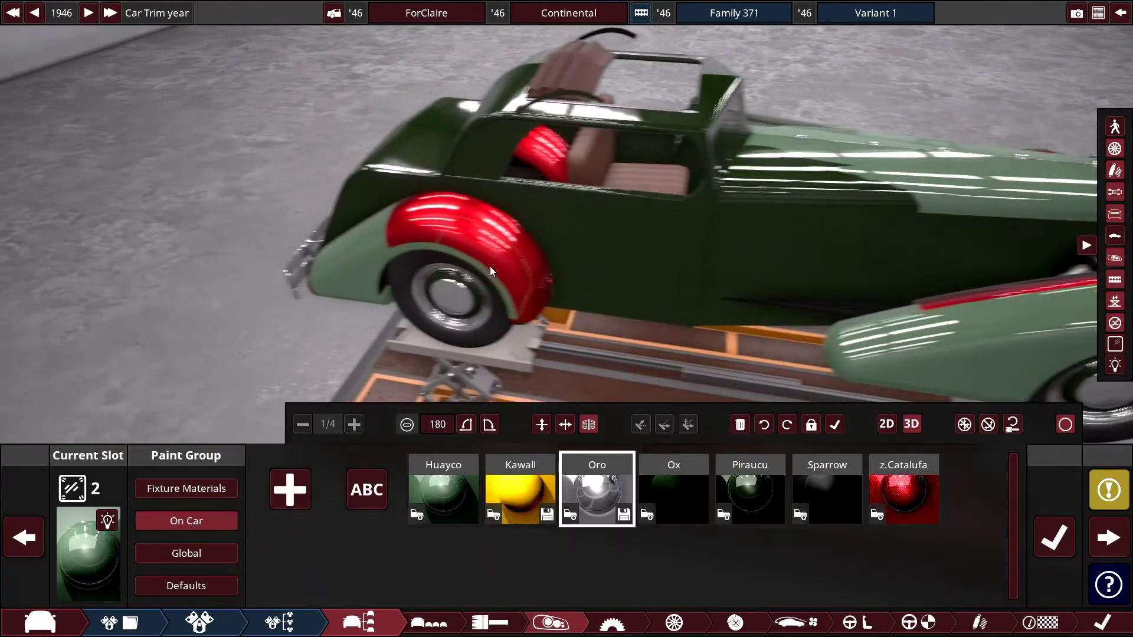
{"action": "scroll", "coordinate": [461, 234], "scroll_direction": "down", "scroll_amount": 3}
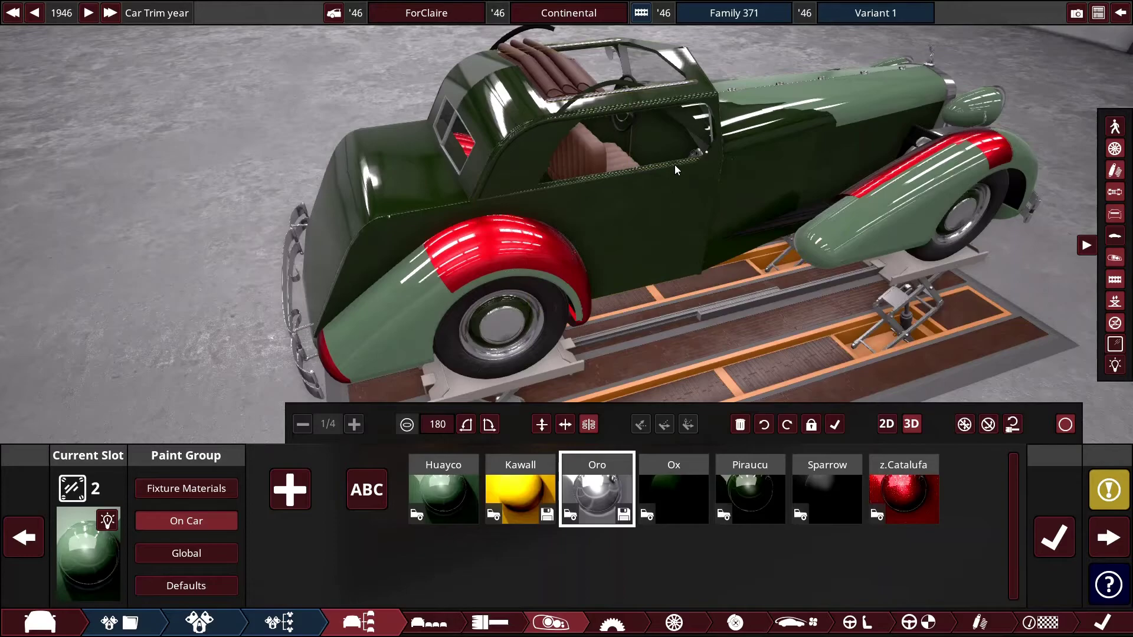
{"action": "left_click_drag", "start_coordinate": [661, 161], "coordinate": [617, 165]}
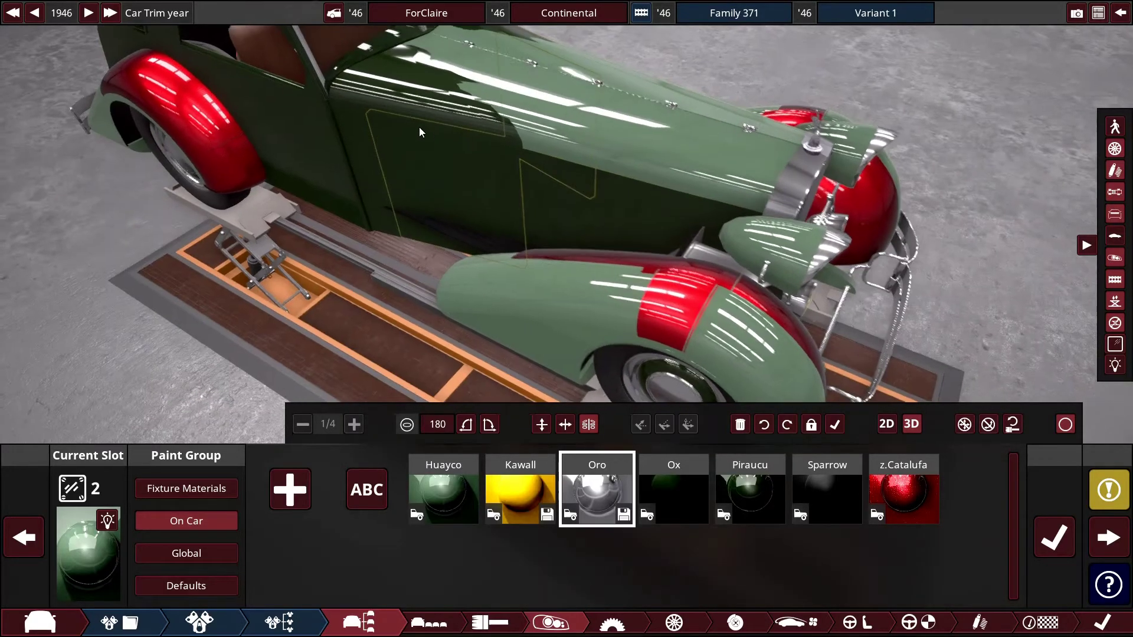
{"action": "left_click_drag", "start_coordinate": [416, 128], "coordinate": [866, 172]}
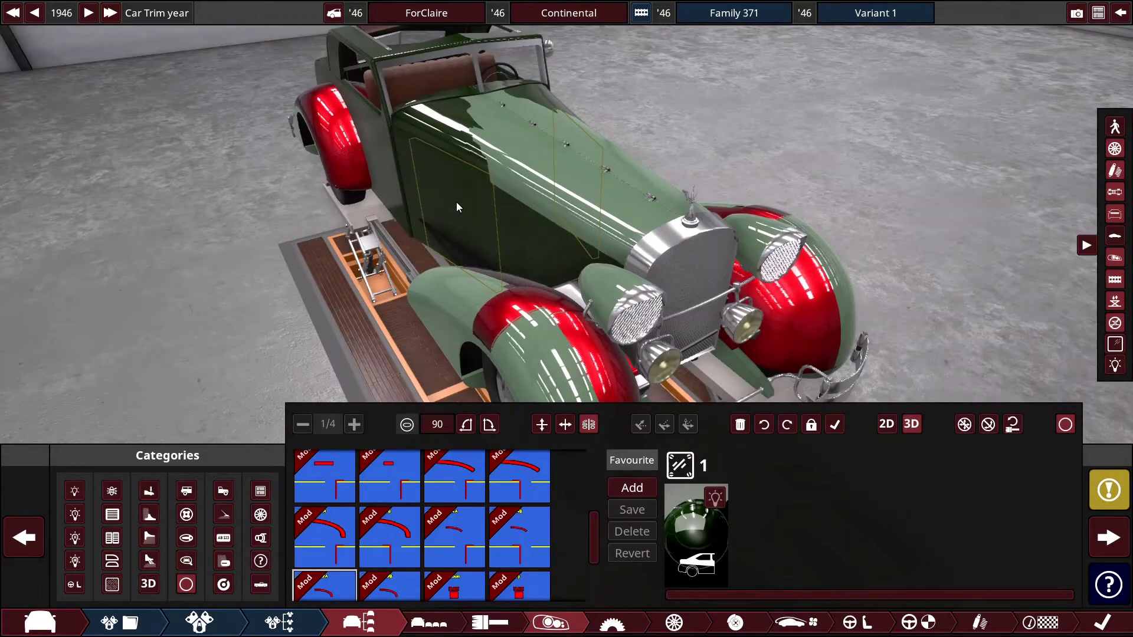
Select a rear-fender fixture, step to the next with Up, then select AutoMouser's Cycles count.
{"action": "key", "text": "alt+Tab"}
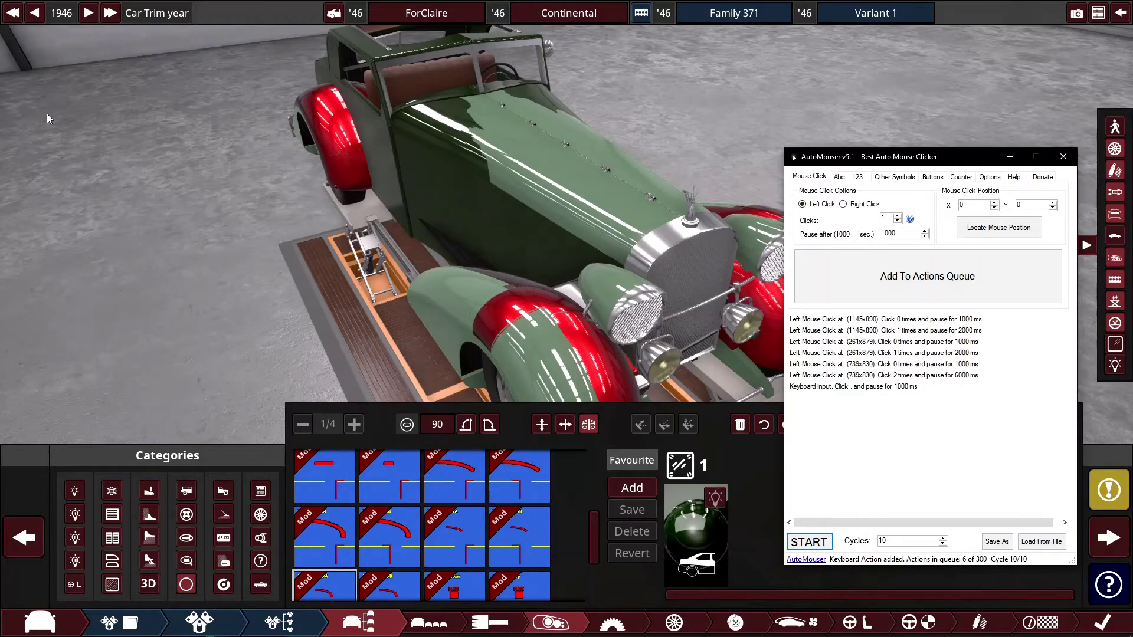
{"action": "left_click_drag", "start_coordinate": [52, 115], "coordinate": [490, 281]}
{"action": "left_click", "coordinate": [489, 280]}
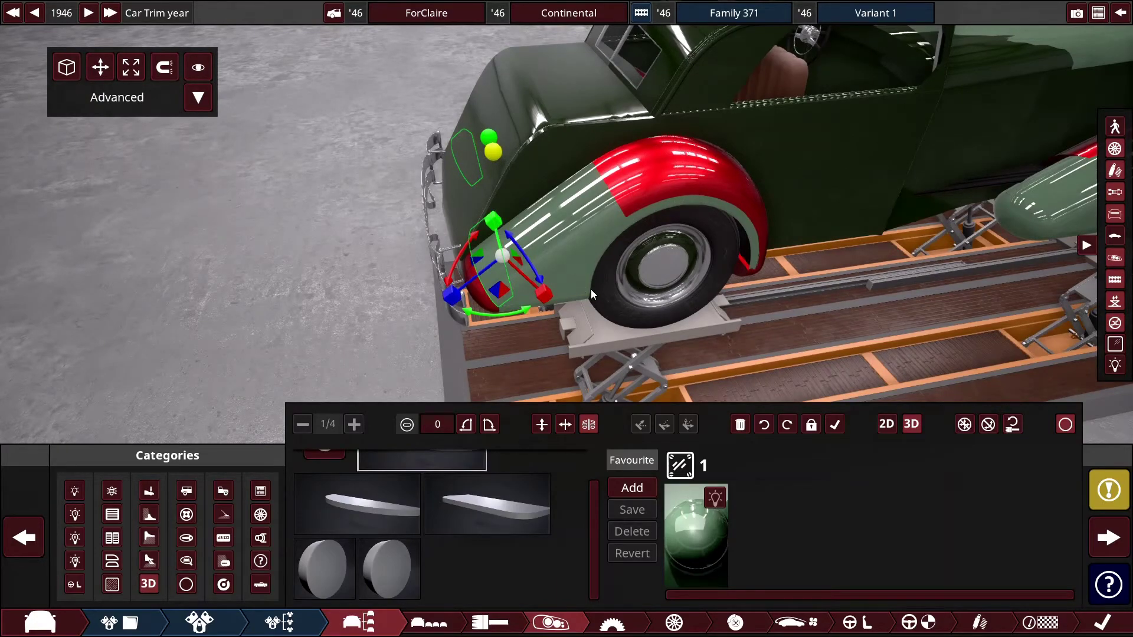
{"action": "key", "text": "Up"}
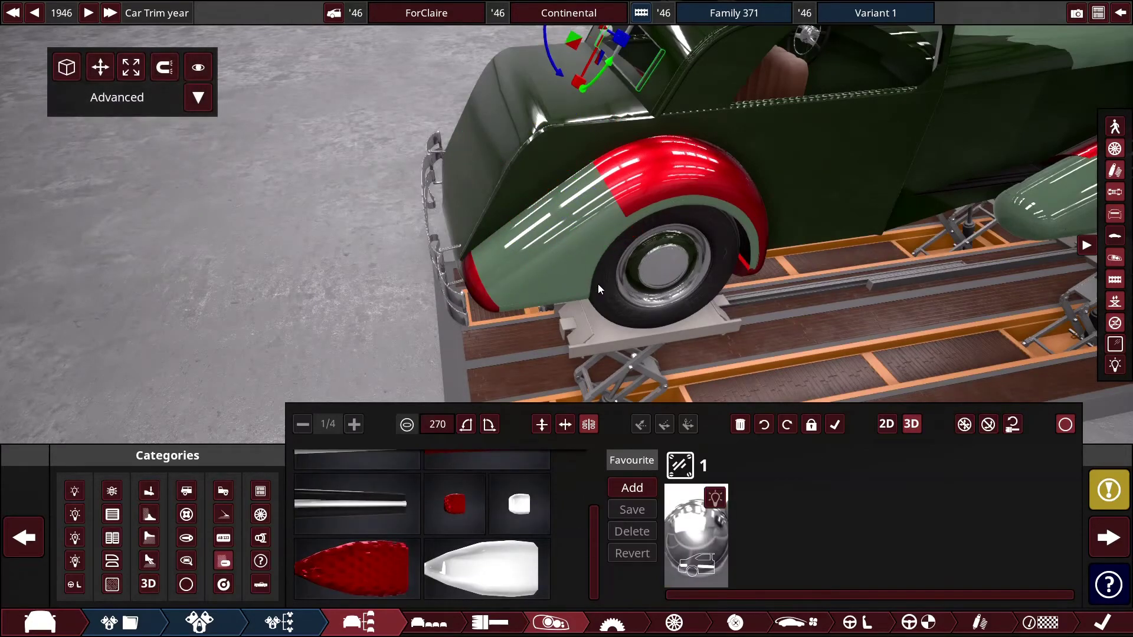
{"action": "left_click", "coordinate": [465, 187]}
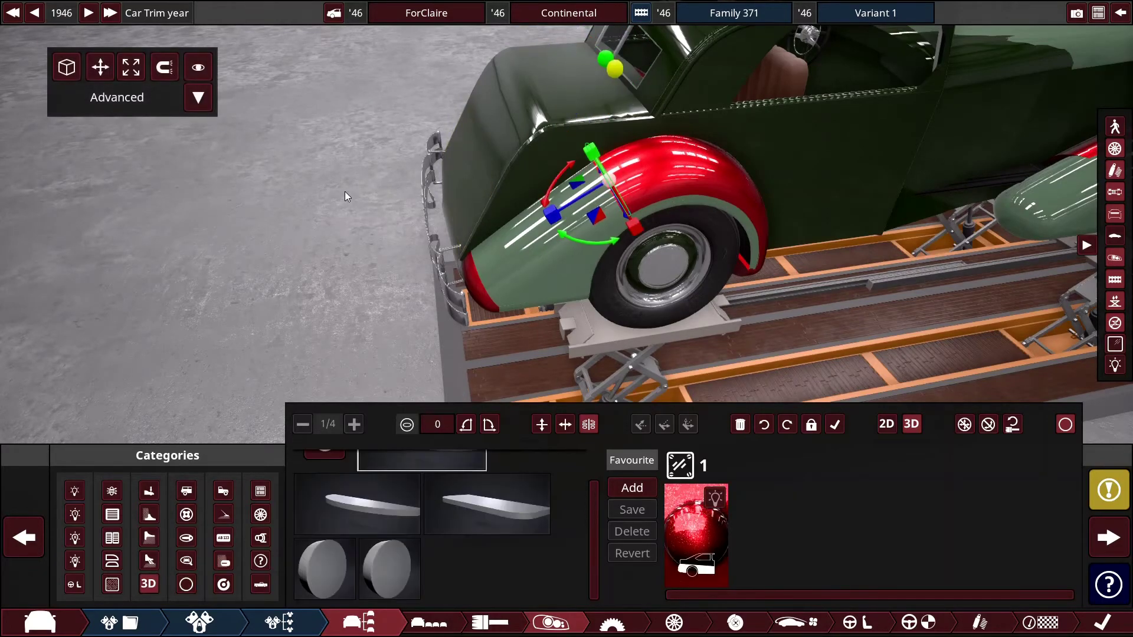
{"action": "left_click_drag", "start_coordinate": [260, 246], "coordinate": [431, 182]}
{"action": "key", "text": "alt+Tab"}
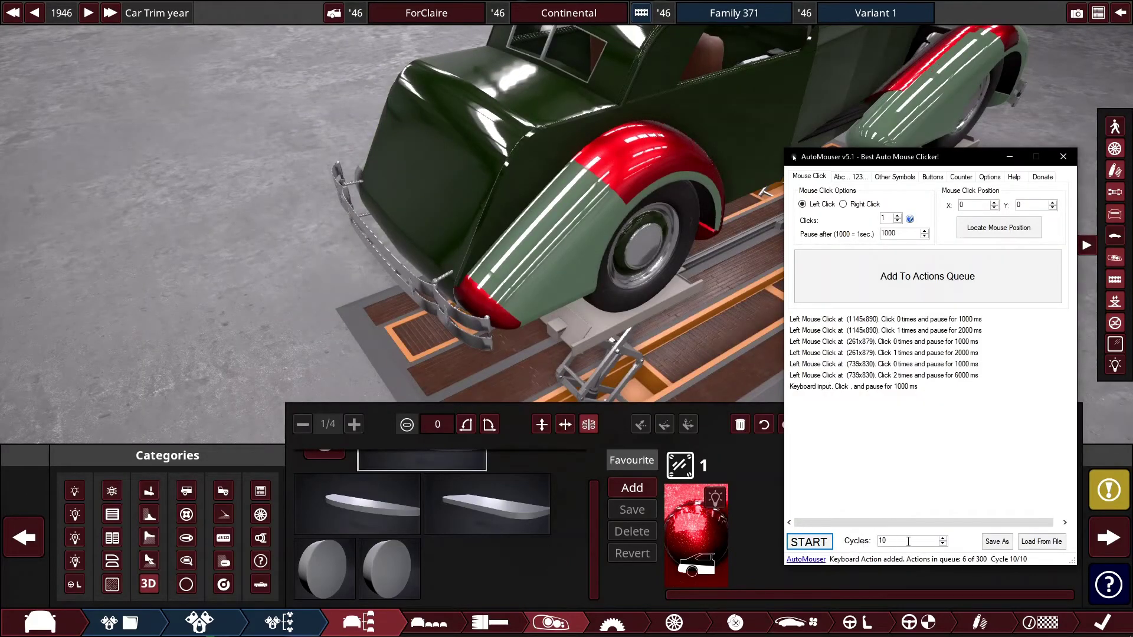
{"action": "double_click", "coordinate": [905, 542]}
Orbit and zoom to a front three-quarter view showing the red wheel-arch fixtures.
{"action": "left_click_drag", "start_coordinate": [738, 313], "coordinate": [459, 232]}
{"action": "scroll", "coordinate": [518, 211], "scroll_direction": "up", "scroll_amount": 4}
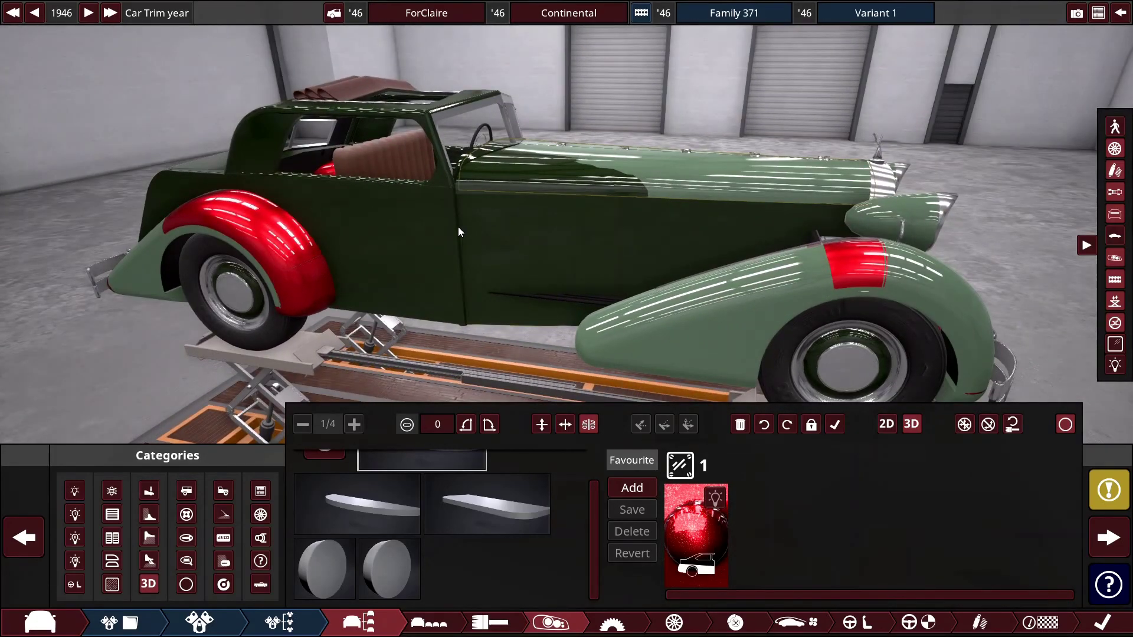
{"action": "left_click_drag", "start_coordinate": [767, 246], "coordinate": [643, 239]}
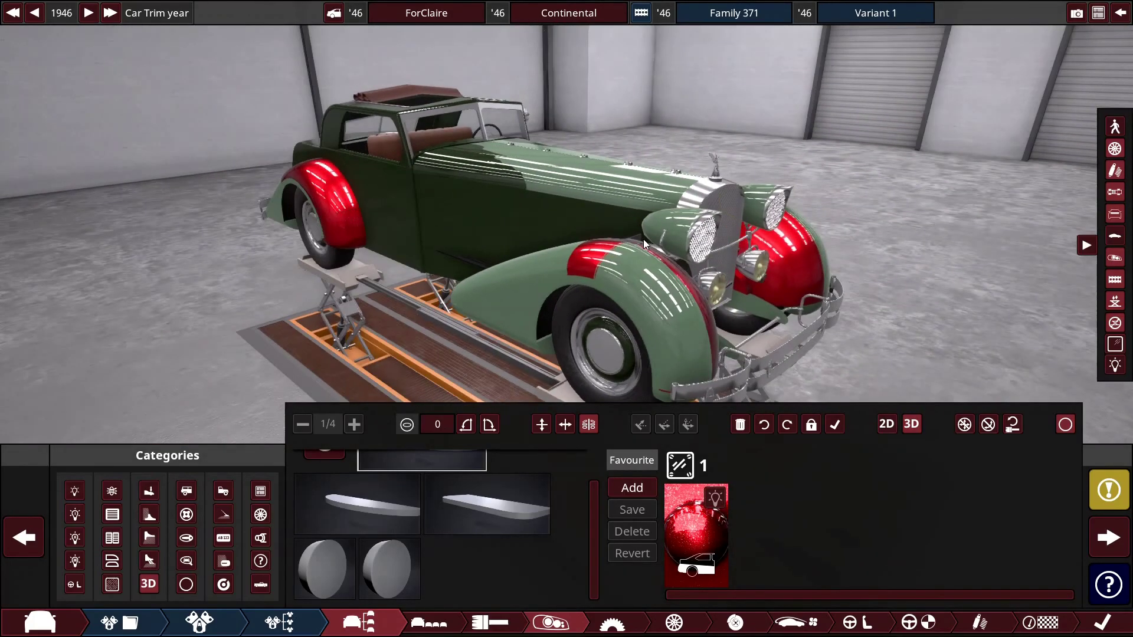